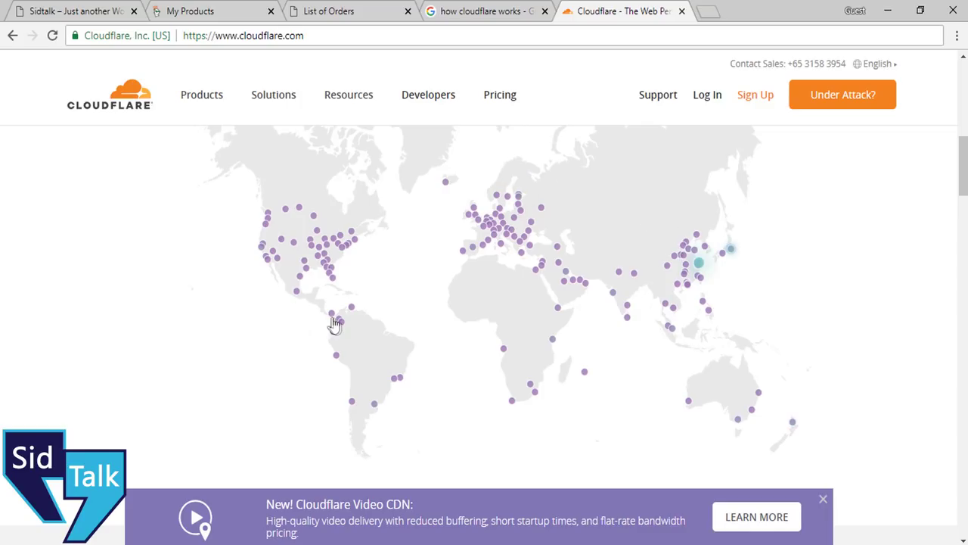
left_click(466, 12)
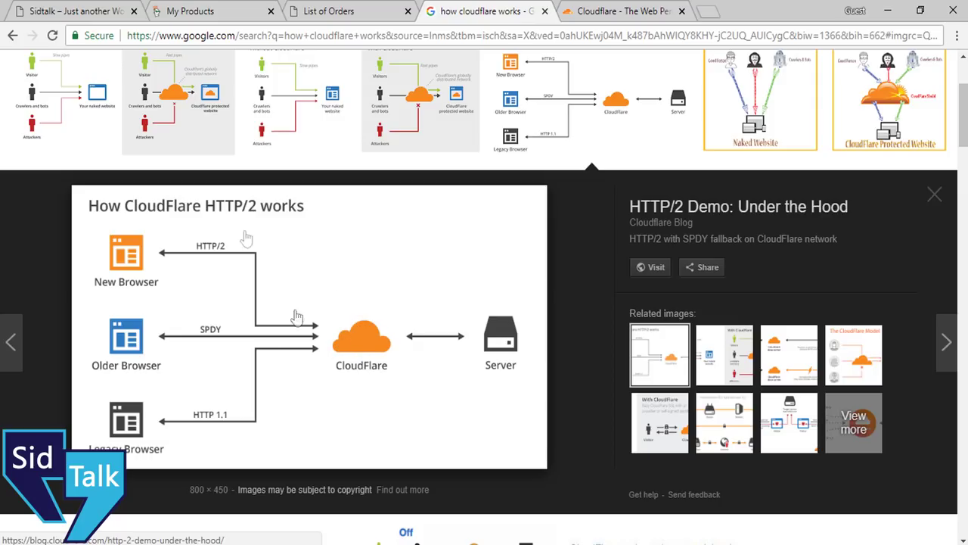
key("ctrl+2")
left_click(362, 8)
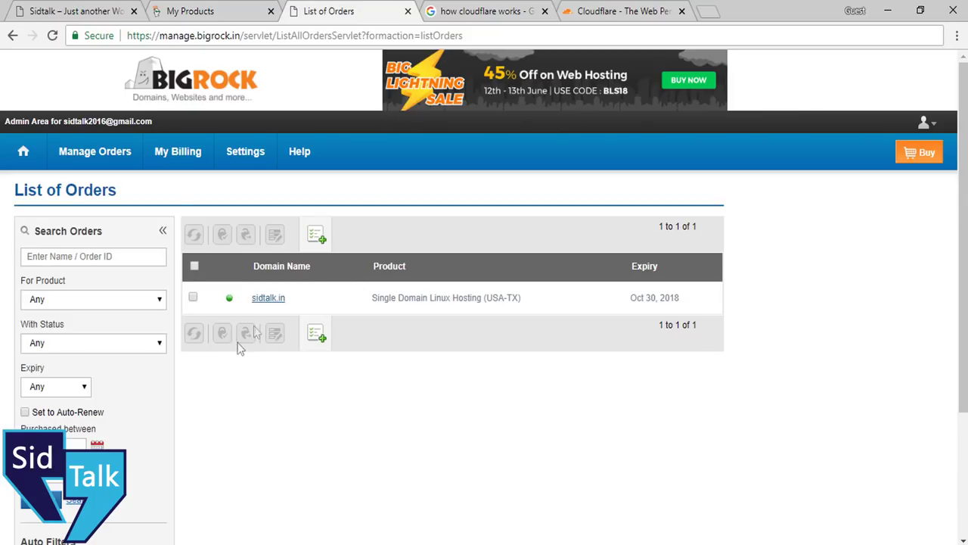
left_click(75, 8)
Open the DNS management page of the sidtalk.in domain in the GoDaddy account.
left_click(238, 7)
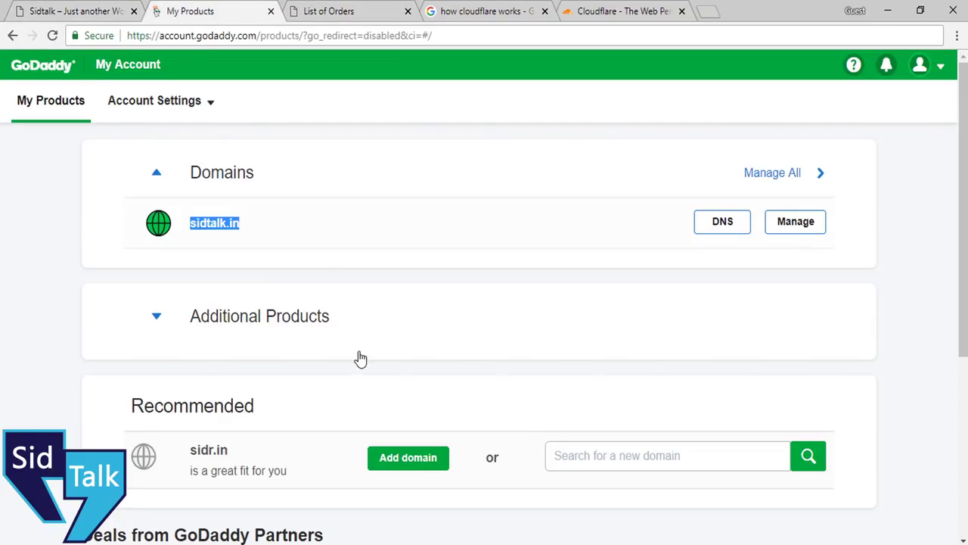
left_click(740, 223)
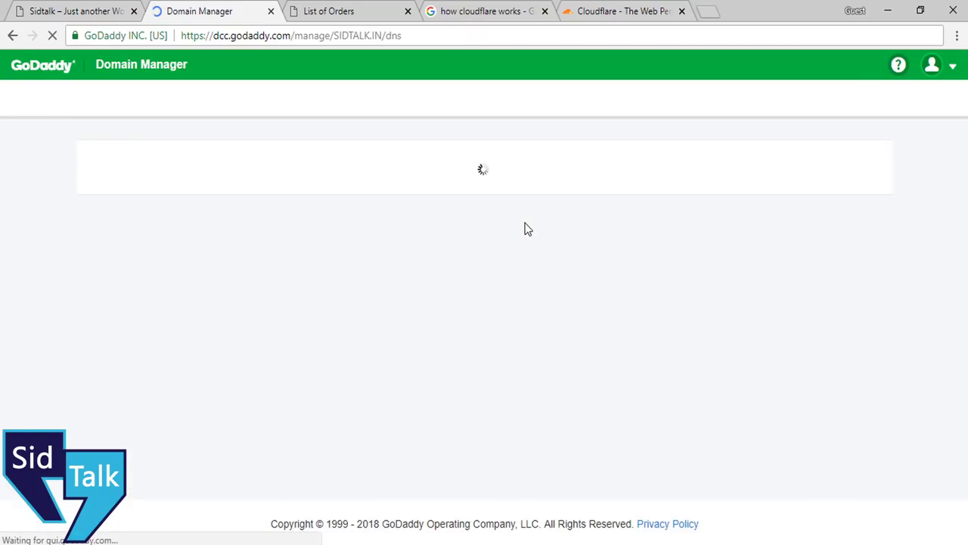
left_click(642, 6)
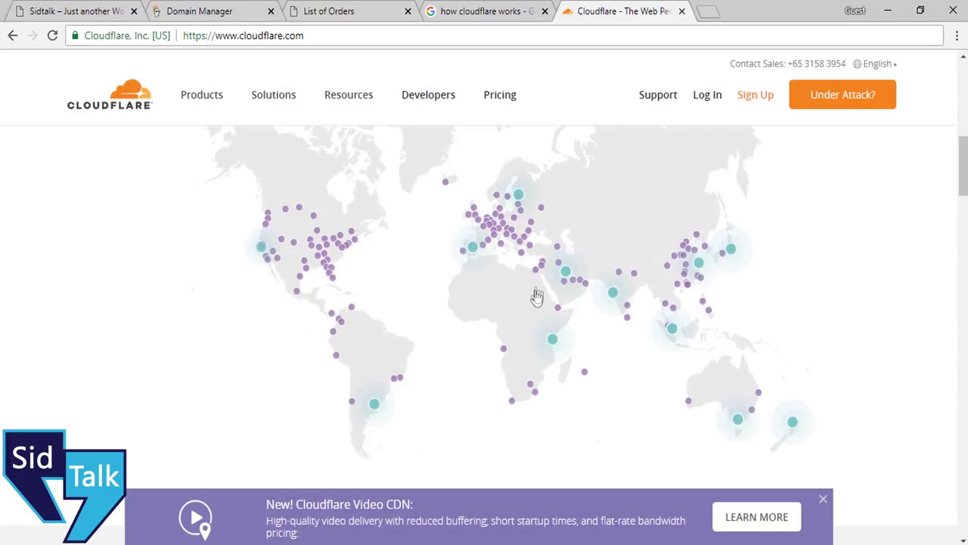
left_click(212, 11)
Examine the custom nameservers currently assigned to sidtalk.in.
scroll(476, 279, "down", 4)
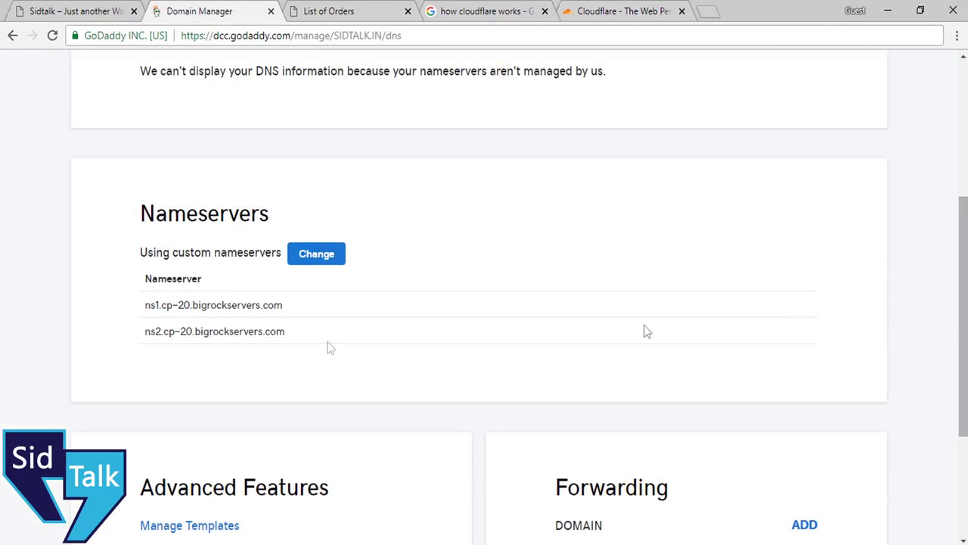
left_click_drag(147, 306, 325, 339)
left_click(310, 330)
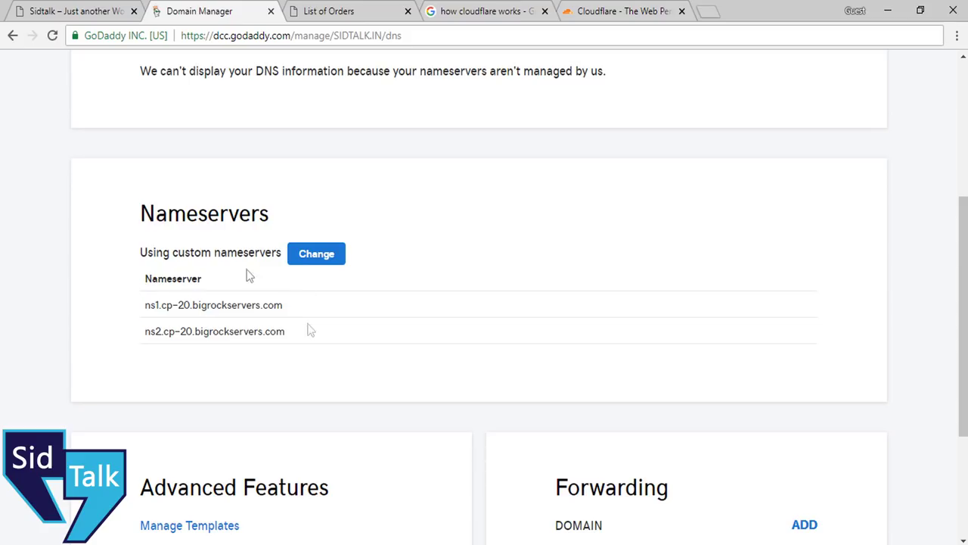
left_click(610, 10)
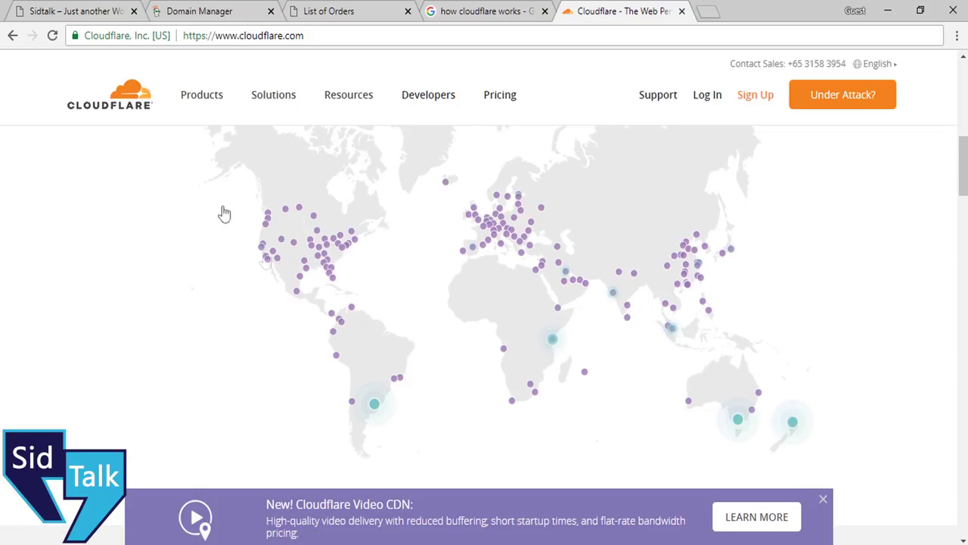
left_click(204, 9)
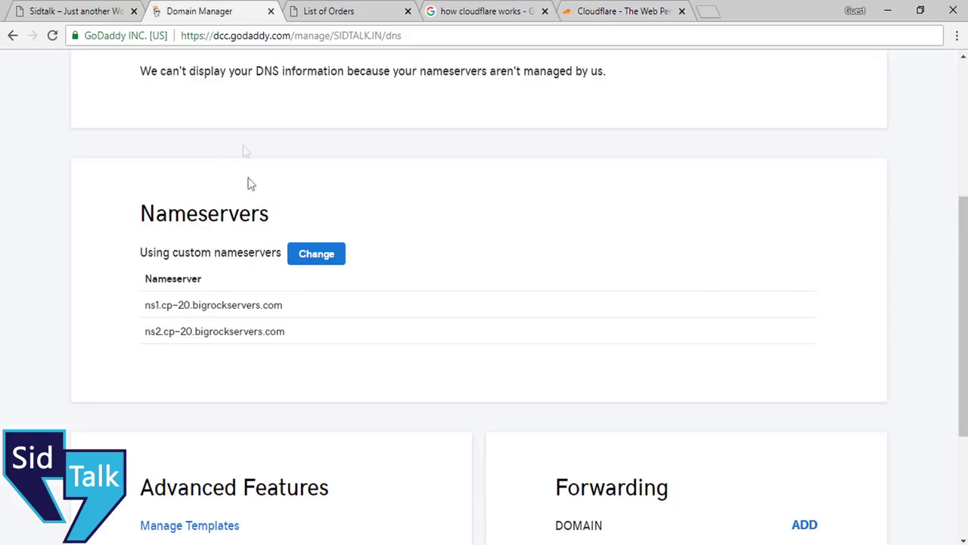
left_click_drag(138, 302, 327, 300)
double_click(272, 306)
triple_click(263, 342)
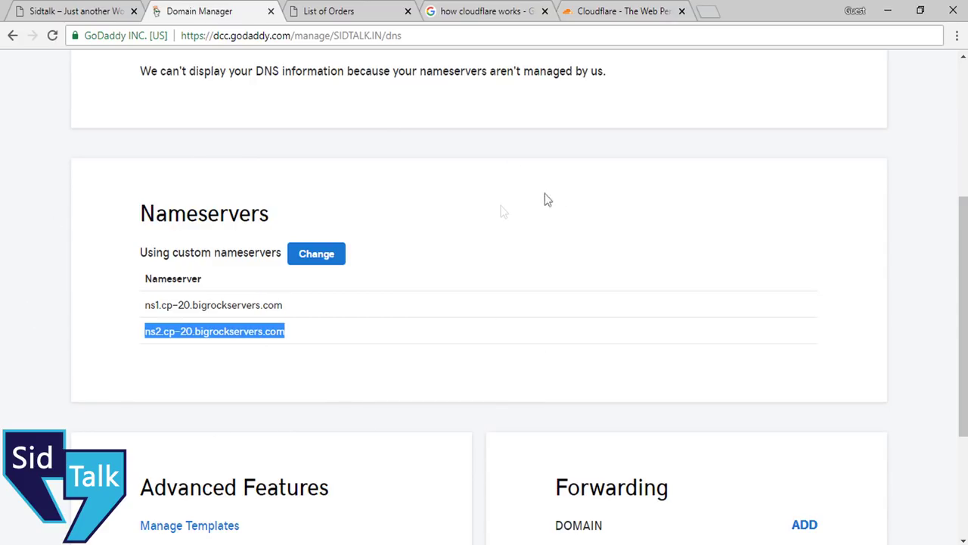
Close the Google results about how Cloudflare works and open the Cloudflare sign-up page.
left_click(622, 10)
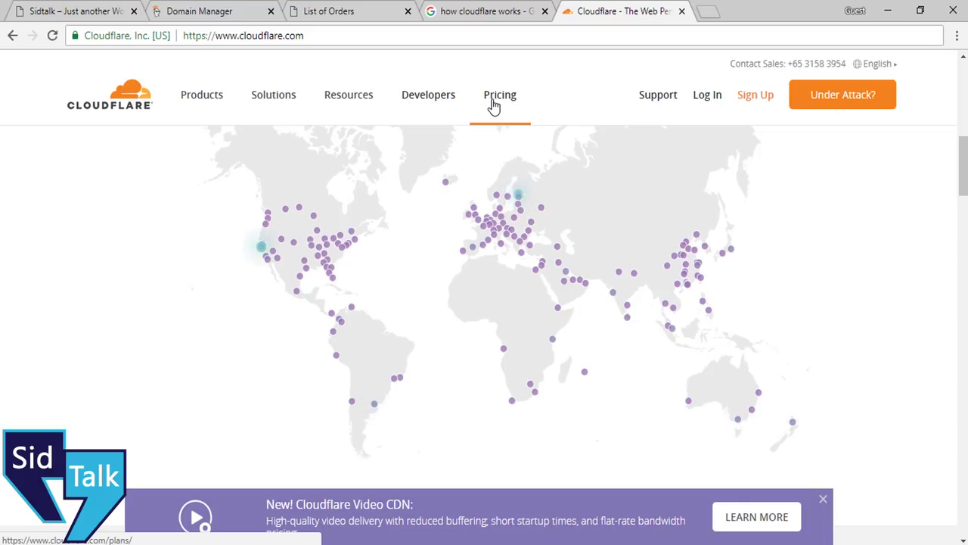
left_click(544, 10)
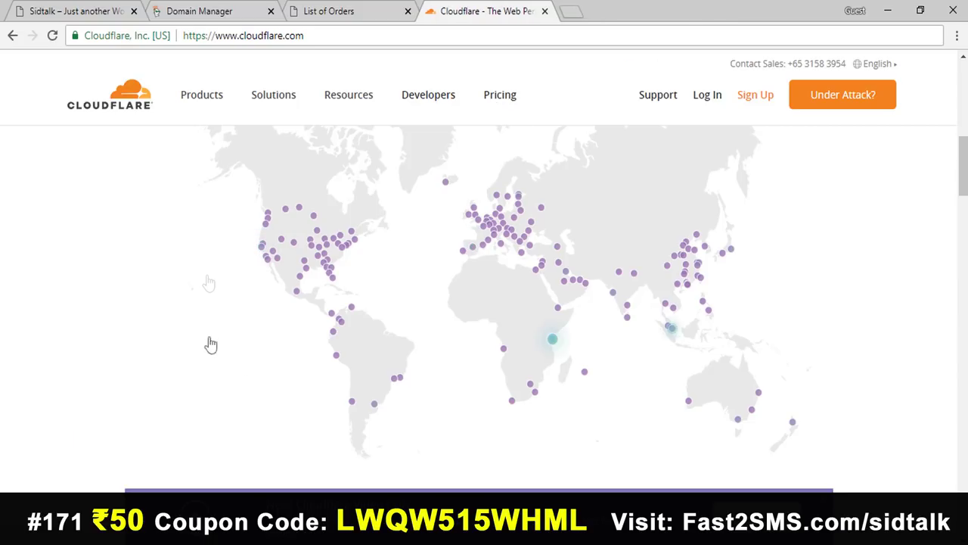
left_click(130, 103)
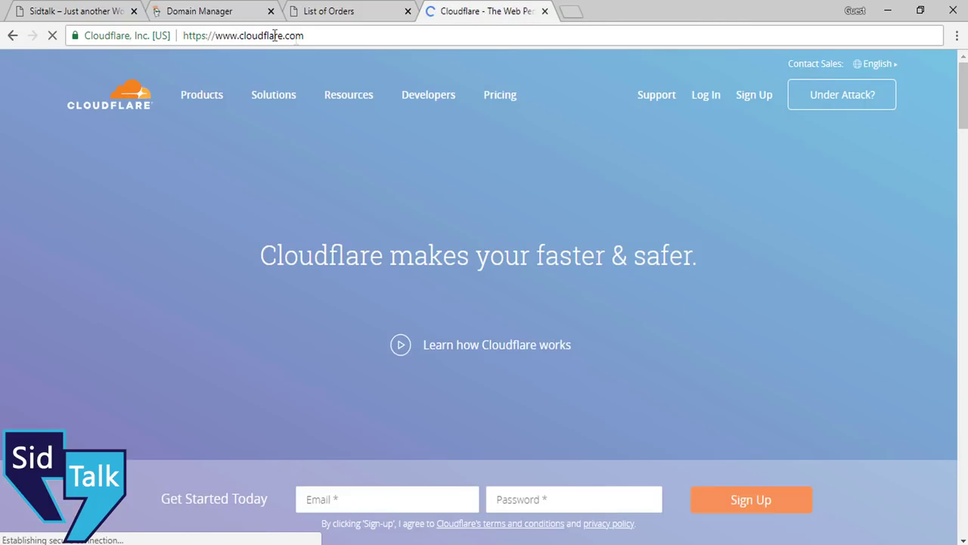
left_click(754, 97)
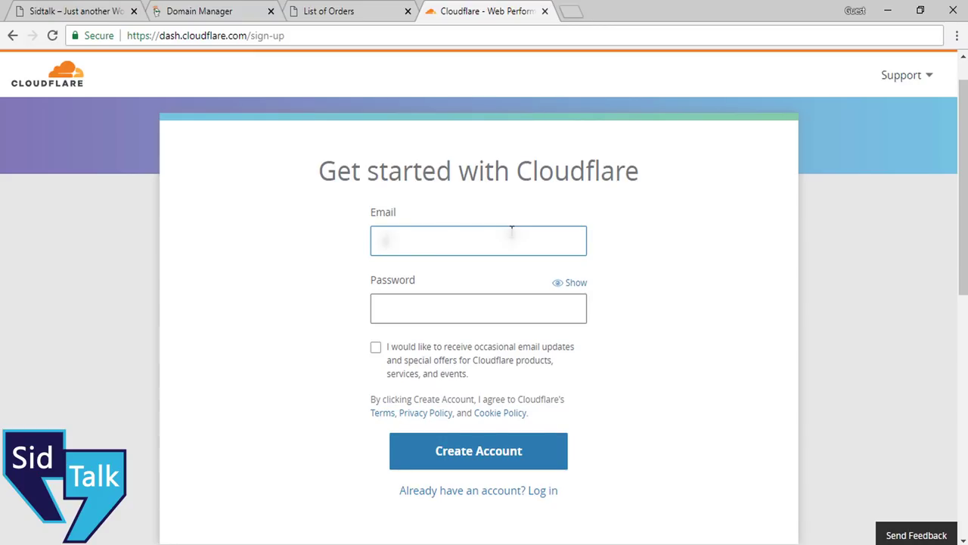
Create the Cloudflare account with the email address and account password, and dismiss the notice about dashboard changes.
type("[blurred email address]")
key("Tab")
type("•••")
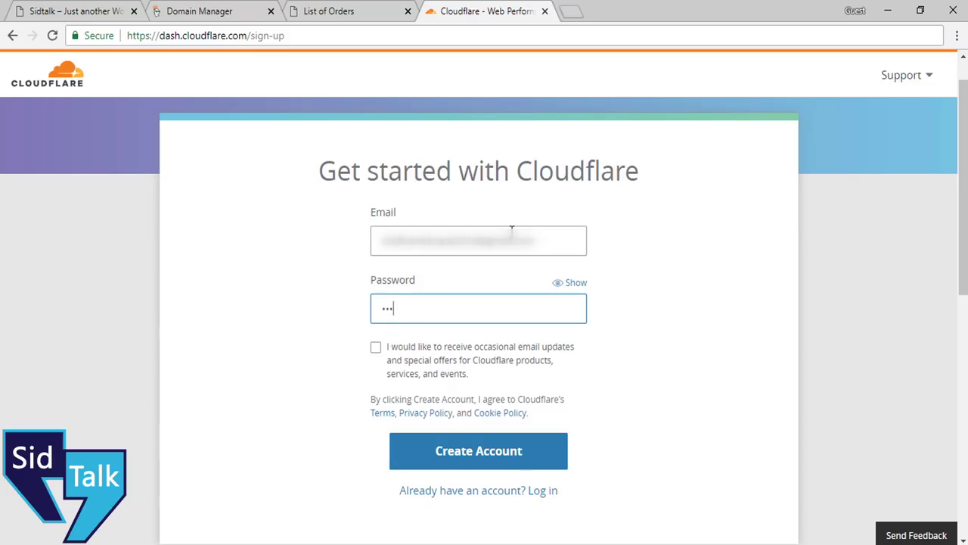
key("Return")
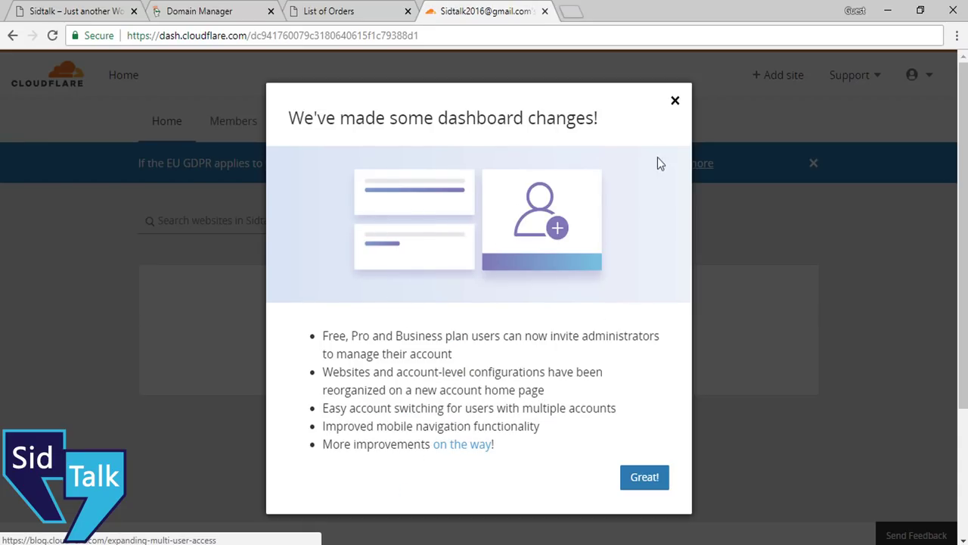
left_click(676, 101)
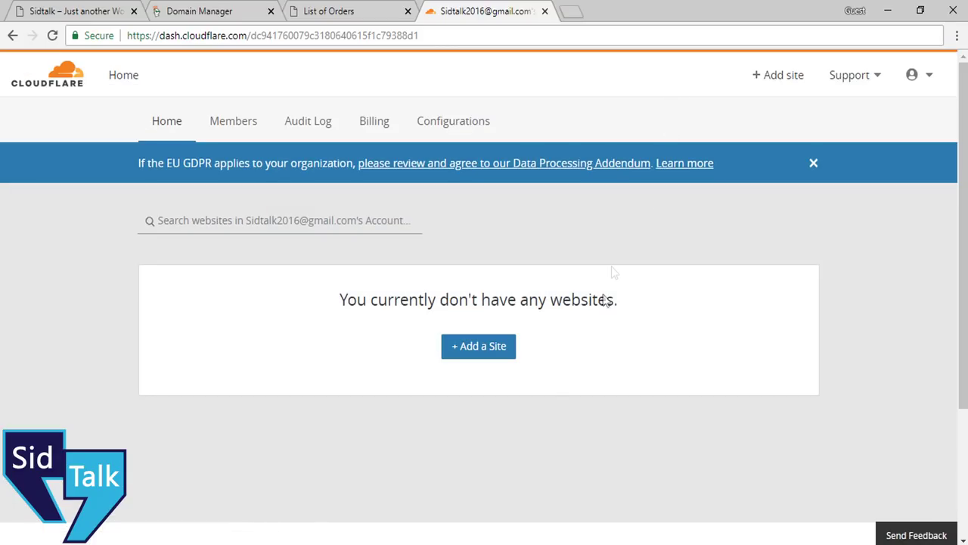
Open the form for adding a site to Cloudflare and copy the web address of the Sidtalk website.
left_click(488, 347)
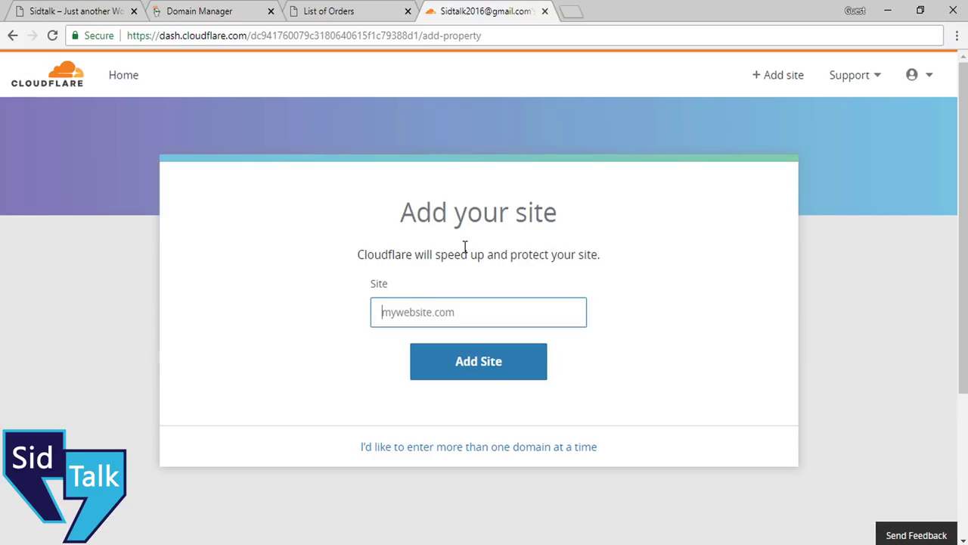
left_click(112, 10)
right_click(105, 36)
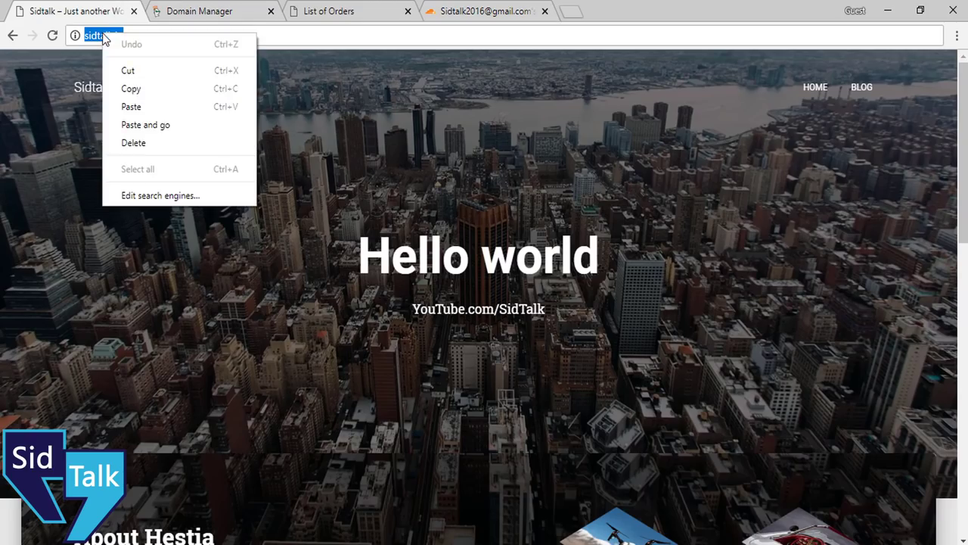
left_click(131, 88)
left_click(212, 9)
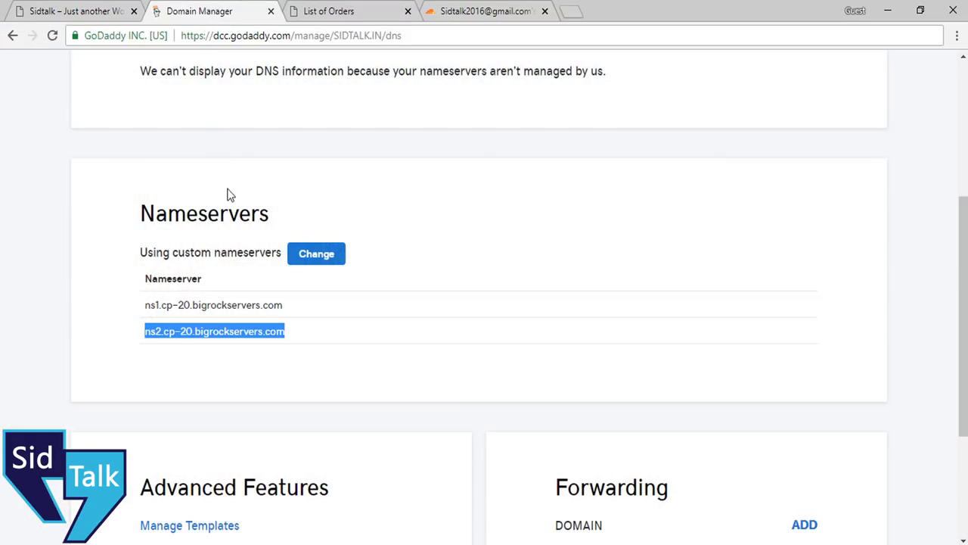
left_click(330, 11)
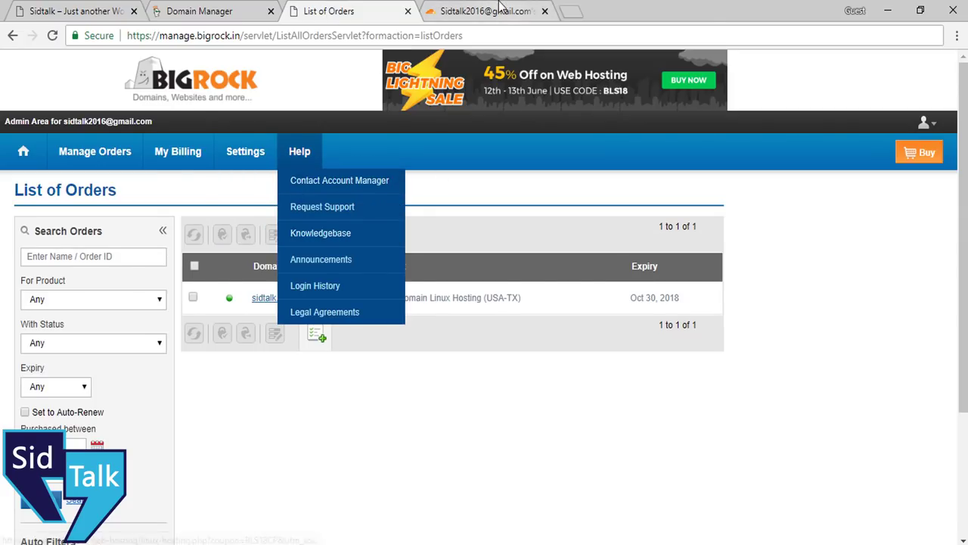
left_click(484, 11)
right_click(444, 304)
left_click(446, 398)
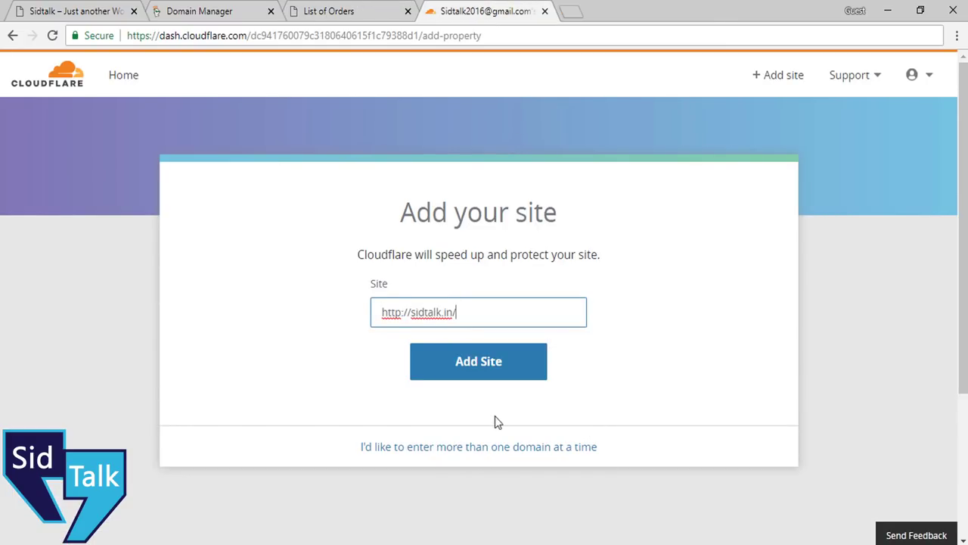
left_click(493, 366)
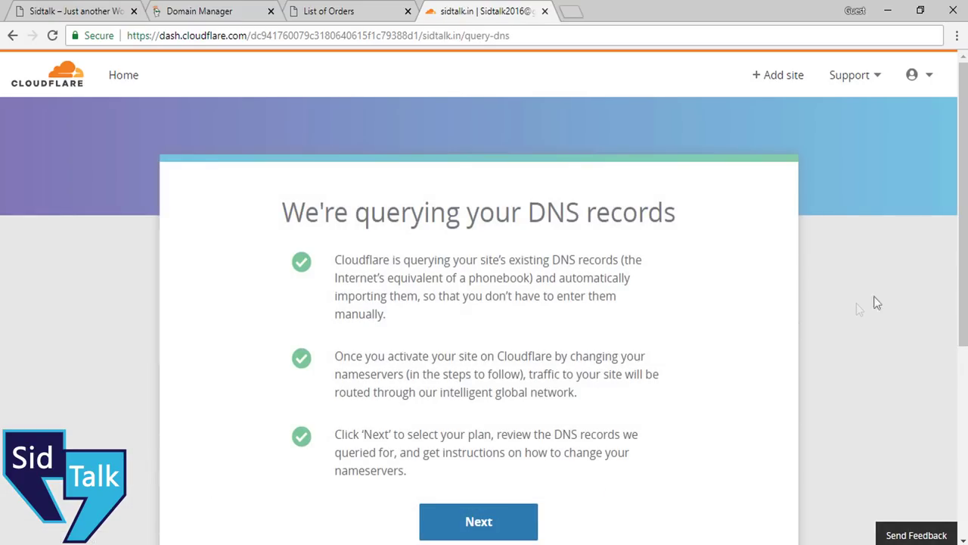
Recheck both sidtalk.in nameserver entries on the GoDaddy DNS page.
left_click(211, 7)
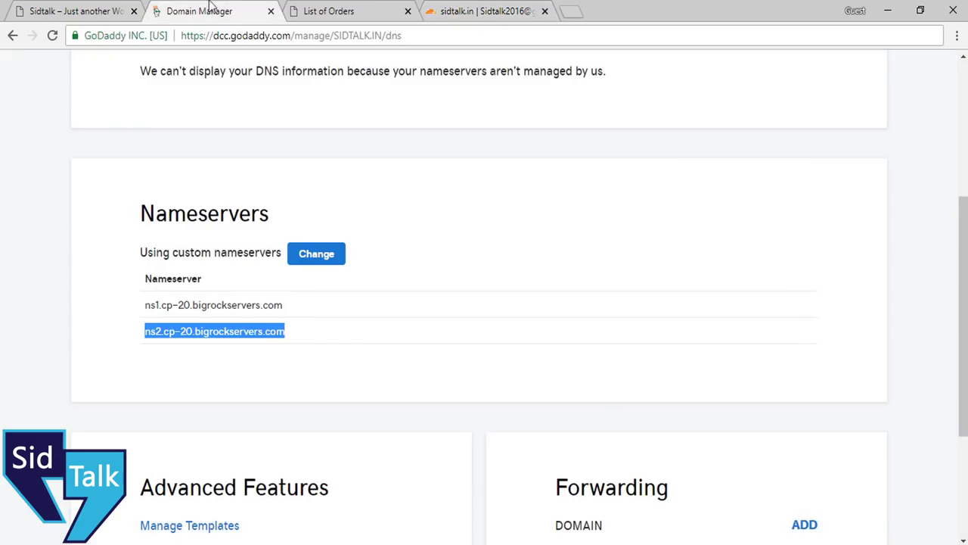
triple_click(182, 308)
triple_click(183, 330)
double_click(208, 306)
left_click(208, 306)
left_click(185, 314)
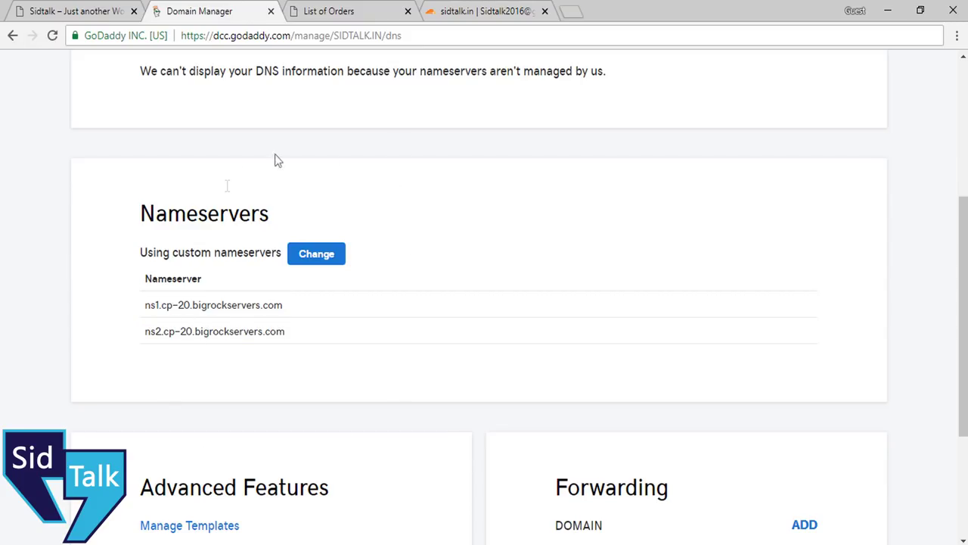
Continue the Cloudflare setup of sidtalk.in, select the Free plan at $0/month and confirm its purchase.
left_click(488, 12)
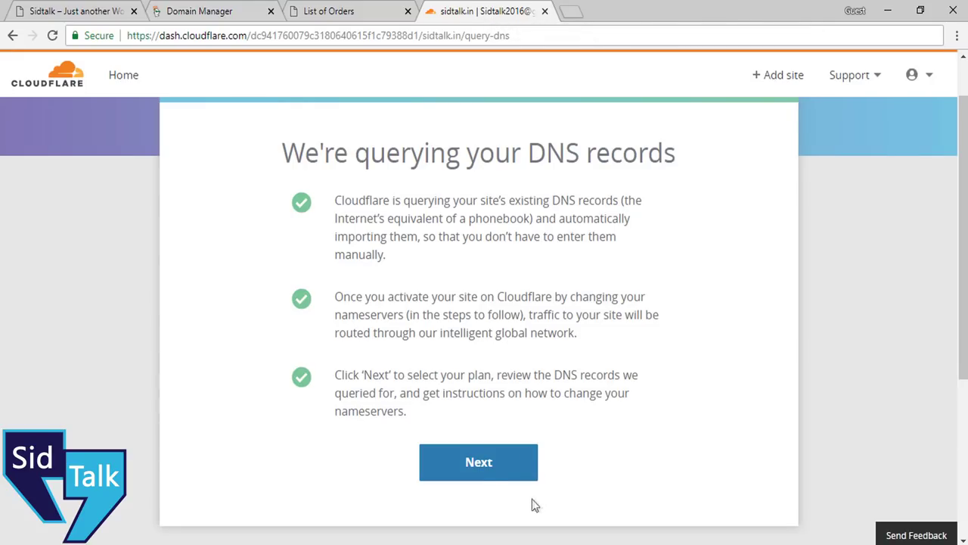
left_click(476, 469)
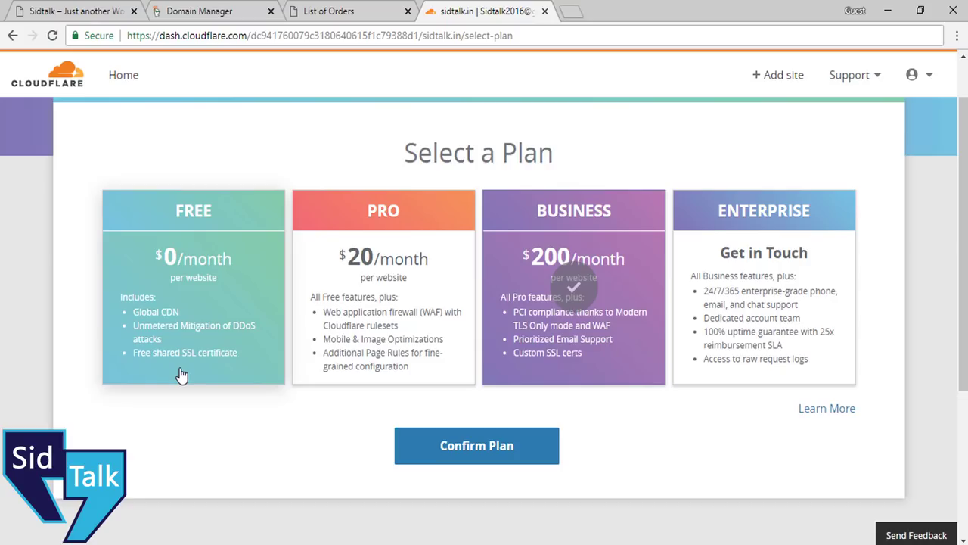
left_click(161, 297)
left_click(461, 447)
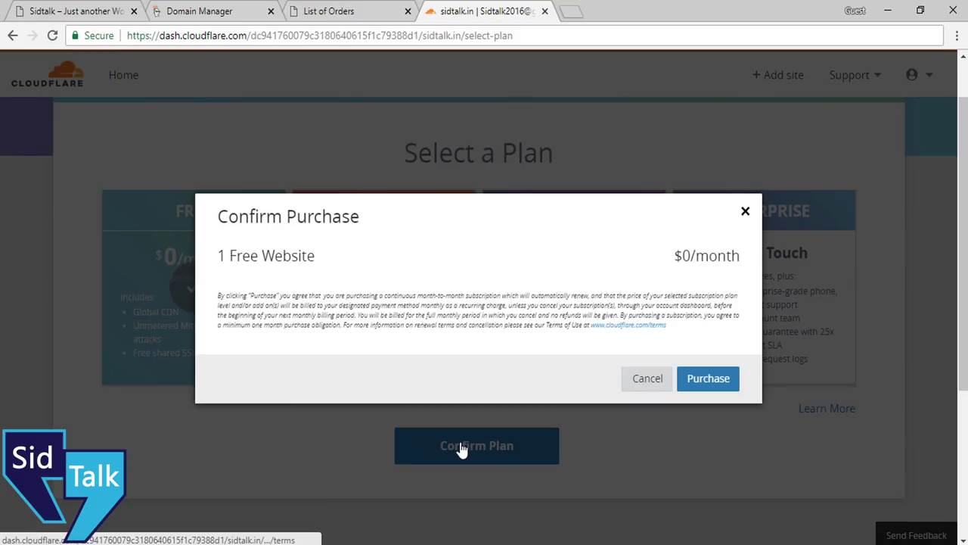
left_click(711, 383)
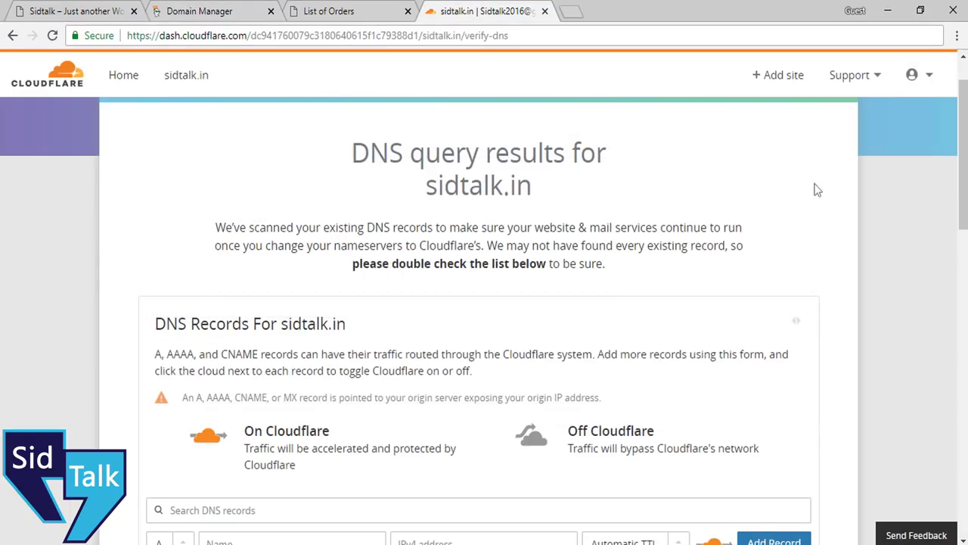
Review the scanned DNS records of sidtalk.in, inspecting the IP values of the cpanel, cpcalendars and cpcontacts records.
left_click_drag(964, 181, 966, 323)
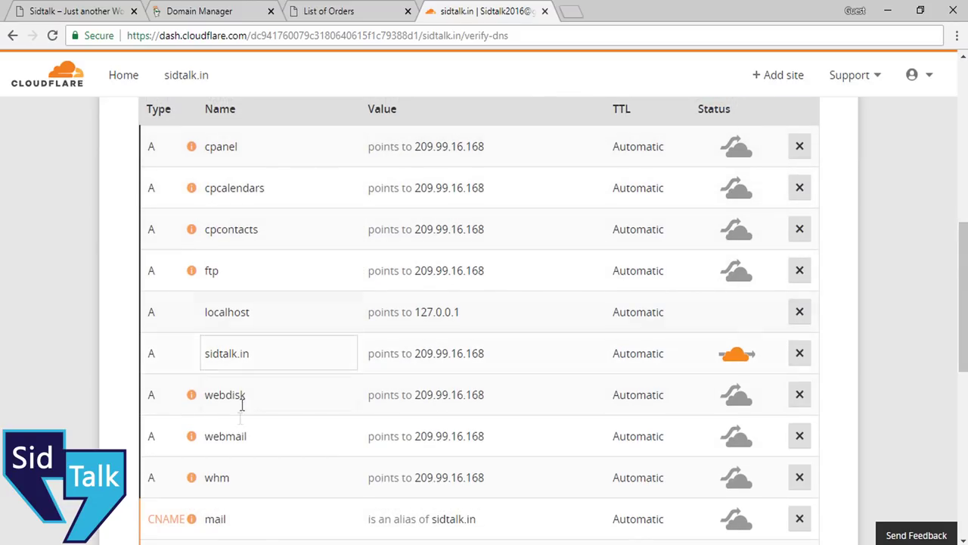
scroll(111, 302, "down", 1)
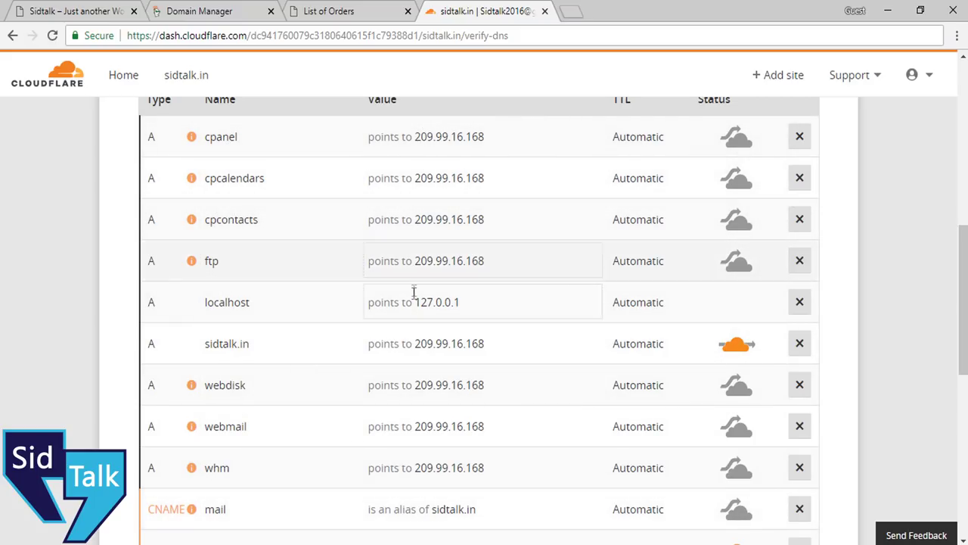
left_click(430, 142)
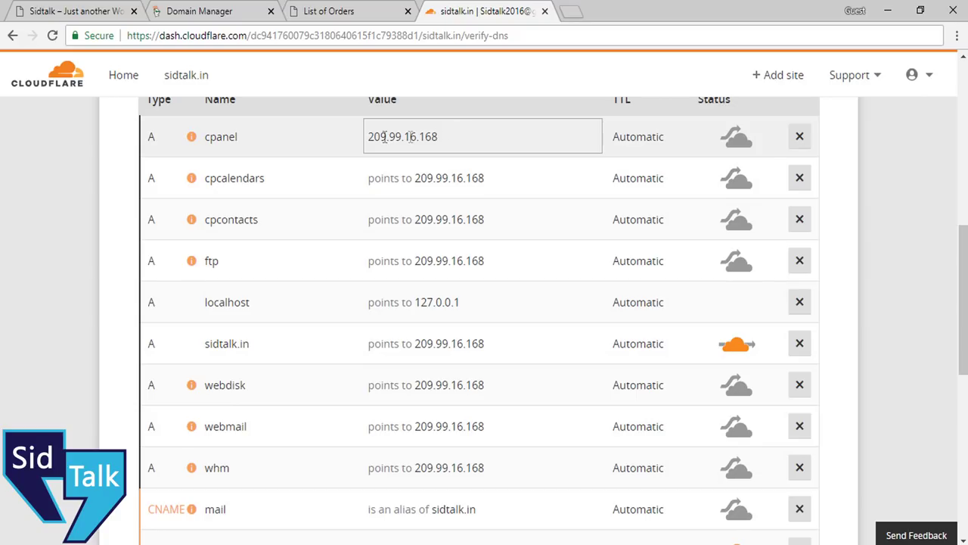
left_click(492, 184)
left_click(497, 224)
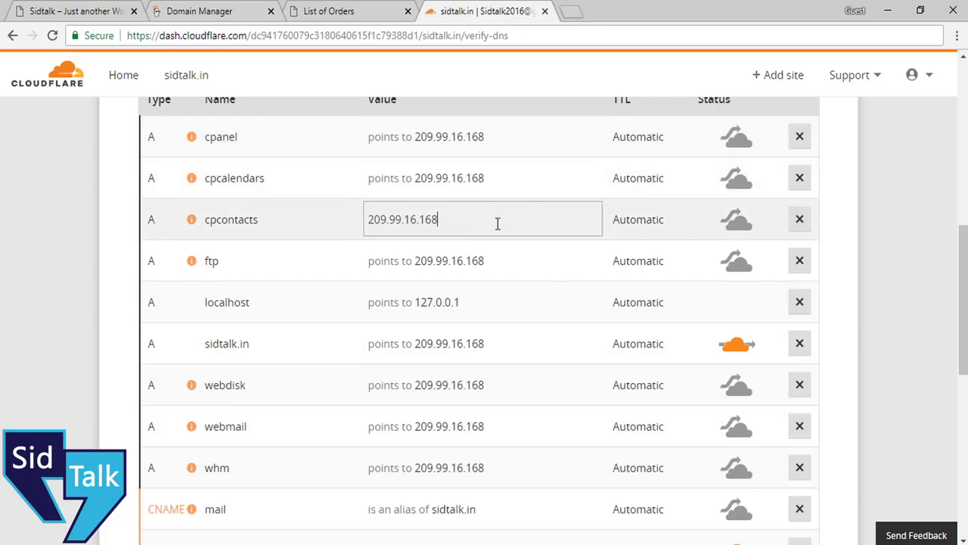
Ping sidtalk.in with the -t option in Command Prompt and select the IP address in its output.
left_click(70, 226)
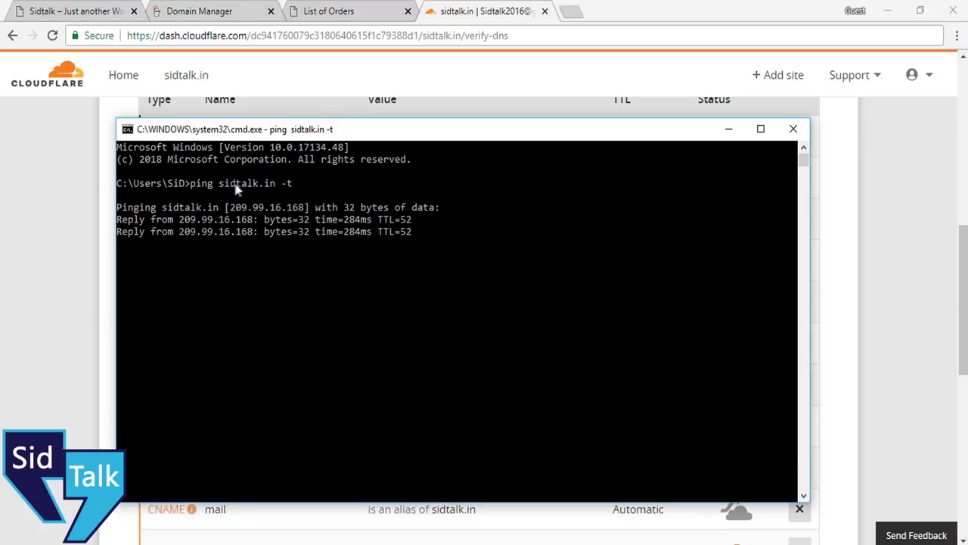
left_click_drag(219, 184, 300, 208)
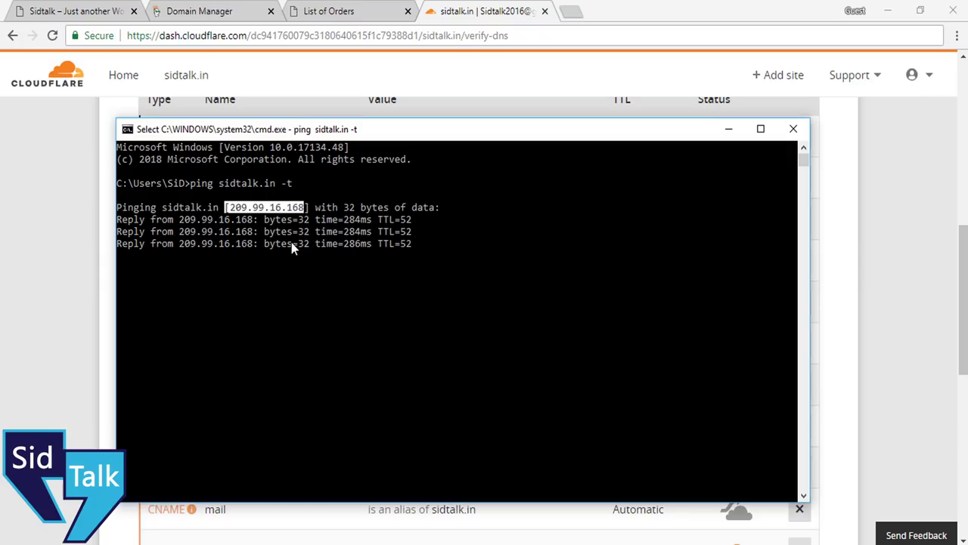
Minimize the Command Prompt window and enable Cloudflare's DNS and HTTP proxy for the cpanel, cpcalendars, cpcontacts and ftp records of sidtalk.in.
left_click(289, 244)
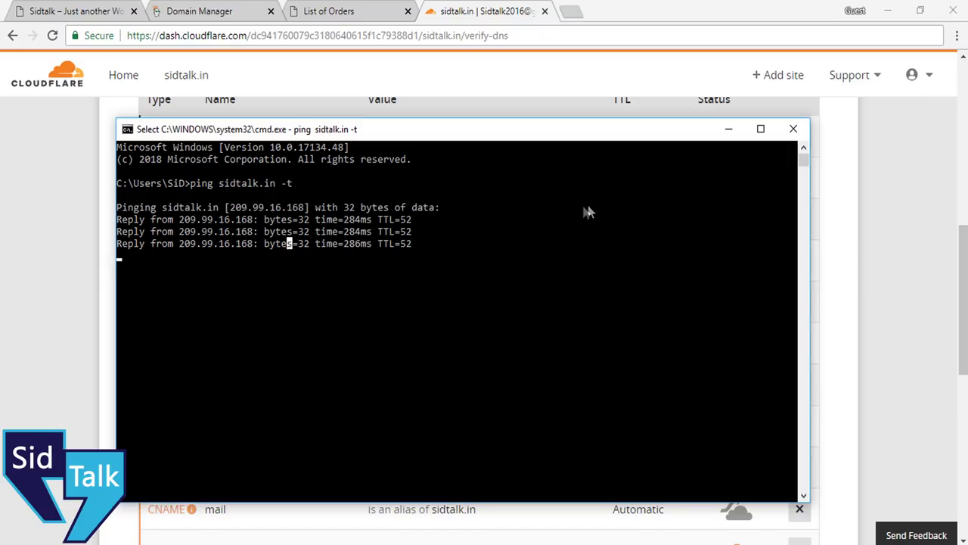
left_click(730, 138)
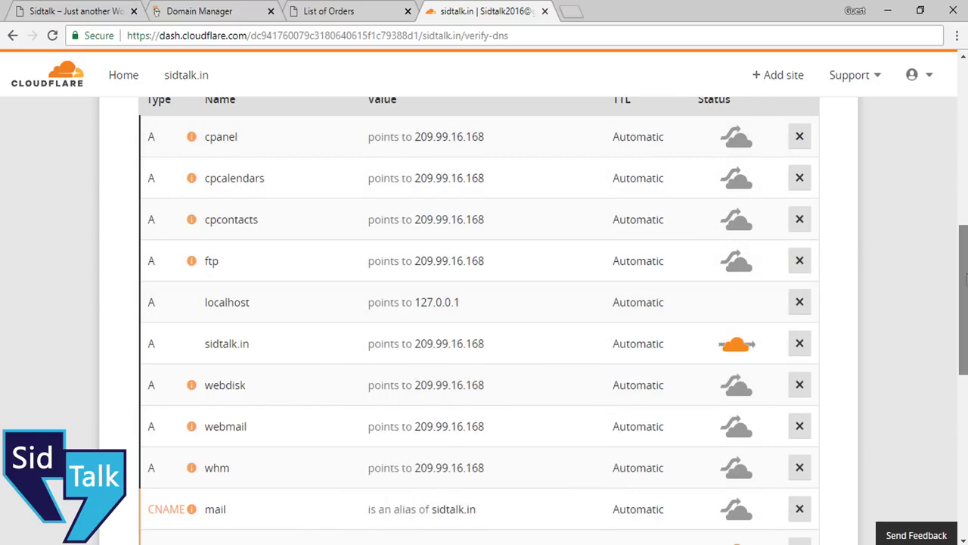
scroll(865, 244, "up", 1)
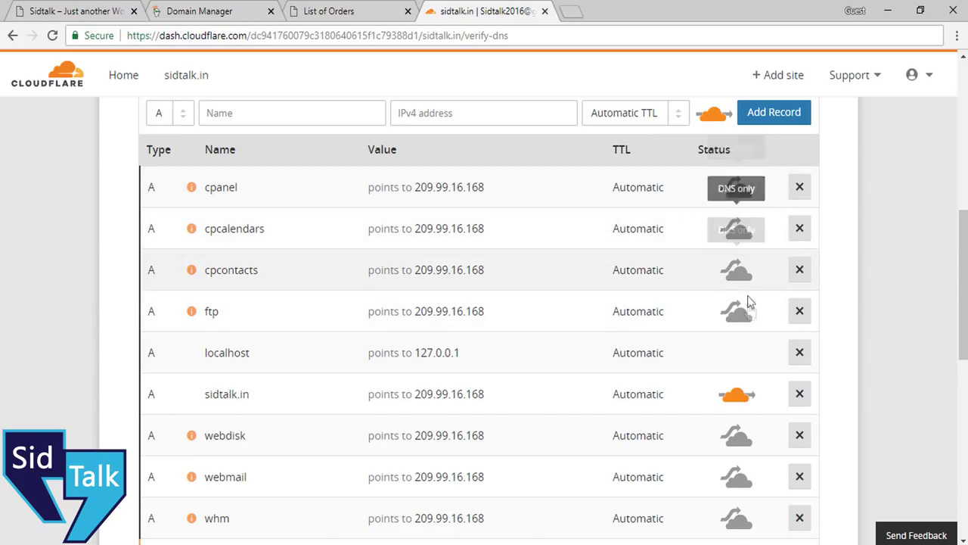
left_click(738, 236)
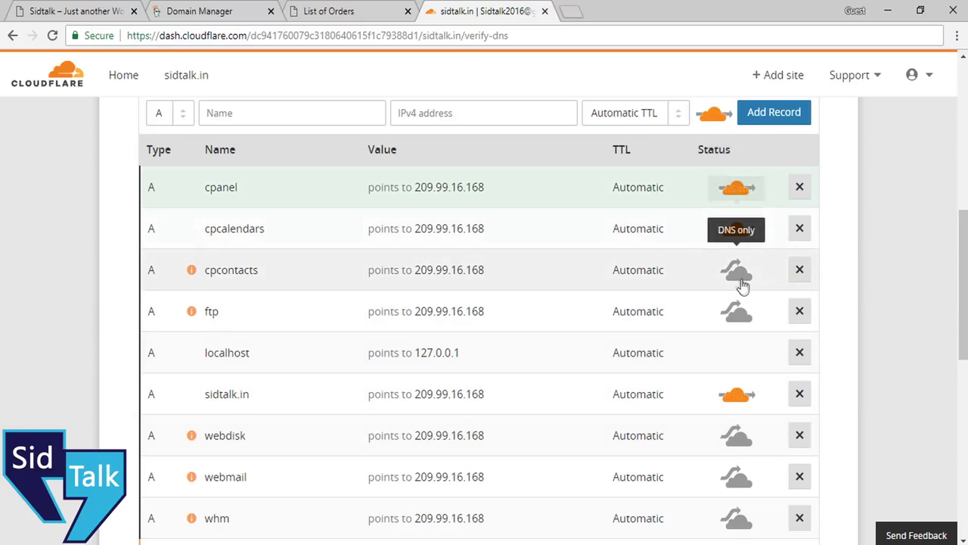
left_click(739, 278)
left_click(739, 315)
Enable Cloudflare's DNS and HTTP proxy for the webdisk, webmail, whm and mail records of sidtalk.in.
scroll(740, 315, "down", 2)
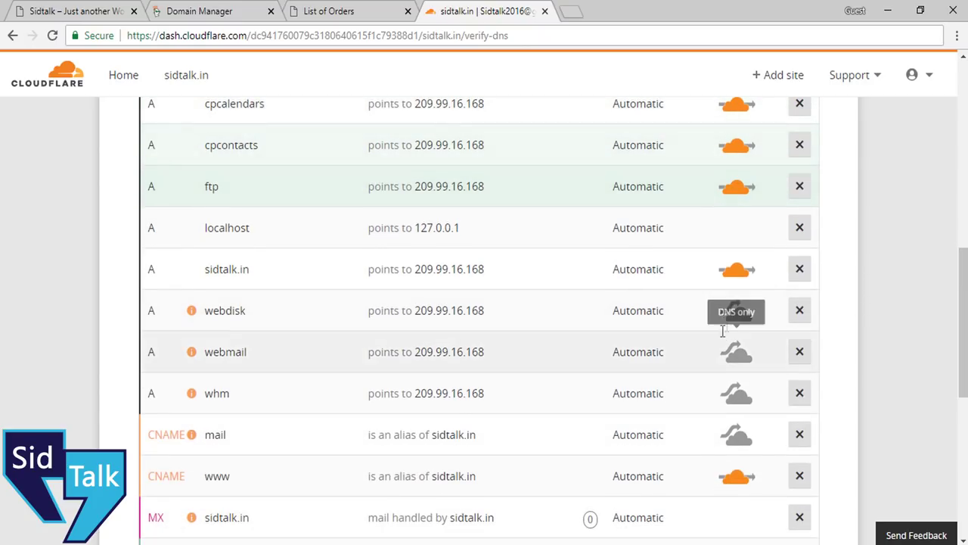
left_click(738, 353)
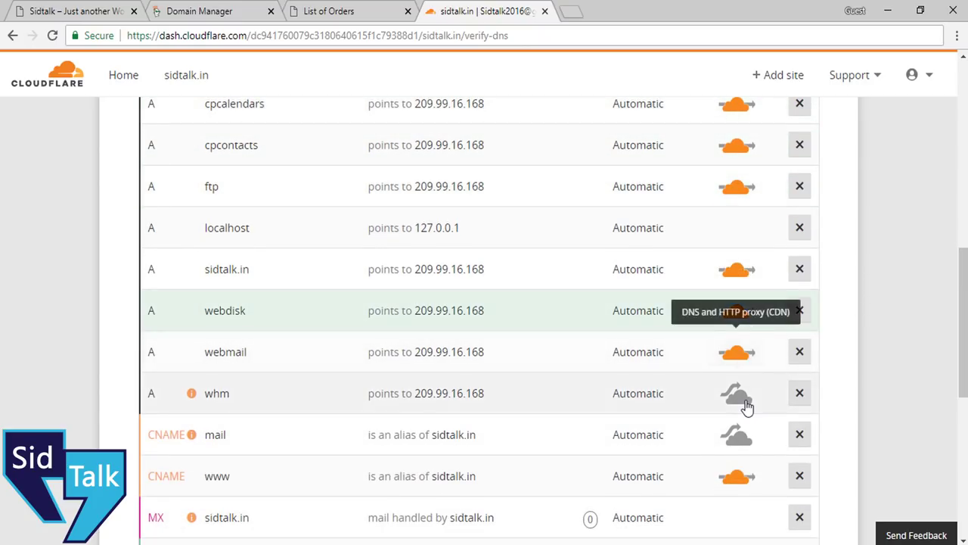
left_click(738, 393)
left_click(737, 435)
scroll(737, 435, "down", 1)
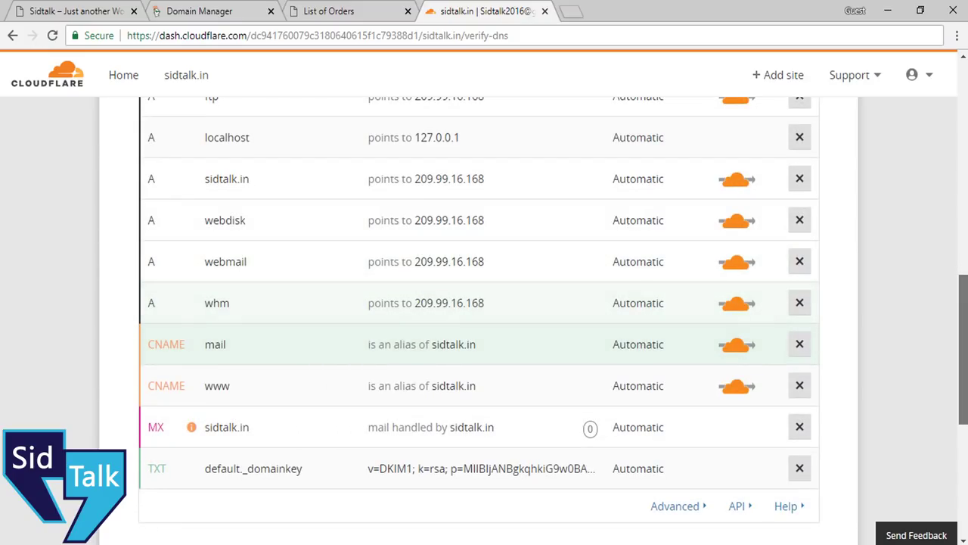
Recheck the proxy status of all DNS records, continue the Cloudflare setup and inspect the current nameservers to replace.
scroll(476, 303, "up", 7)
scroll(476, 302, "down", 8)
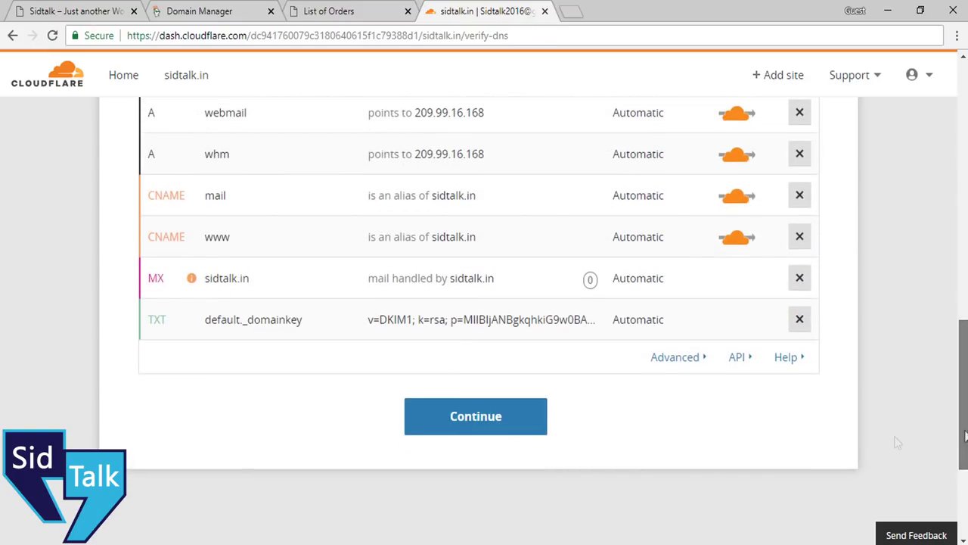
left_click(489, 430)
scroll(519, 393, "up", 4)
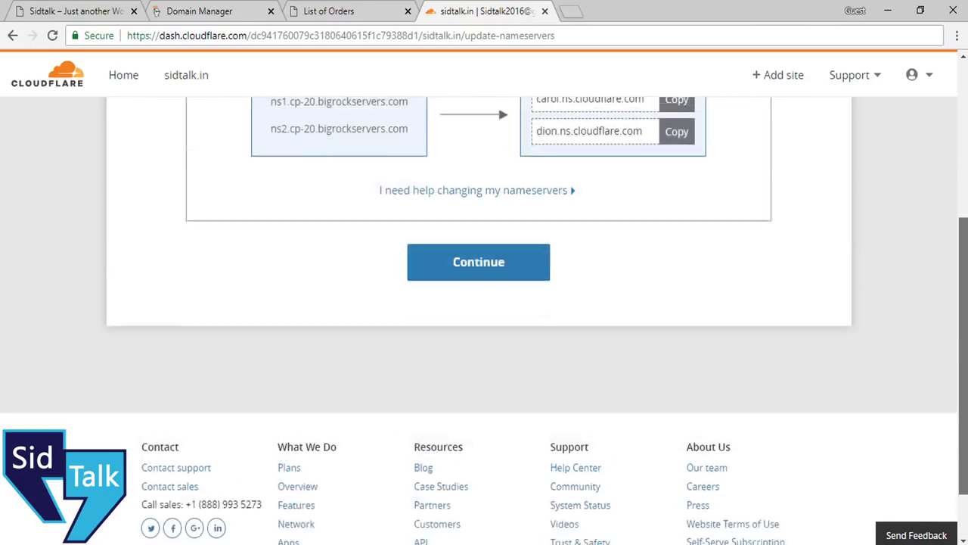
left_click_drag(274, 302, 271, 329)
left_click(282, 331)
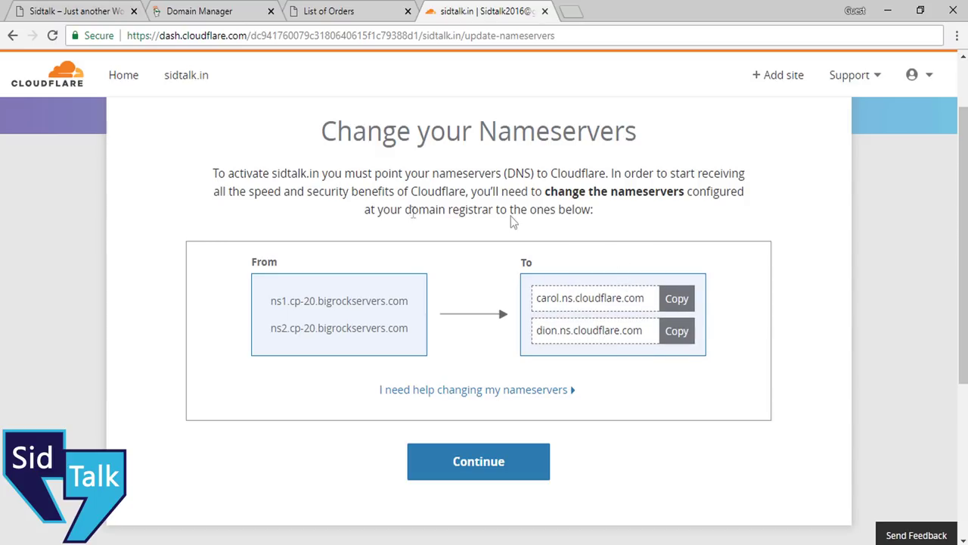
Copy Cloudflare's first nameserver and set sidtalk.in's first custom nameserver on GoDaddy to carol.ns.cloudflare.com.
left_click(676, 298)
left_click(199, 11)
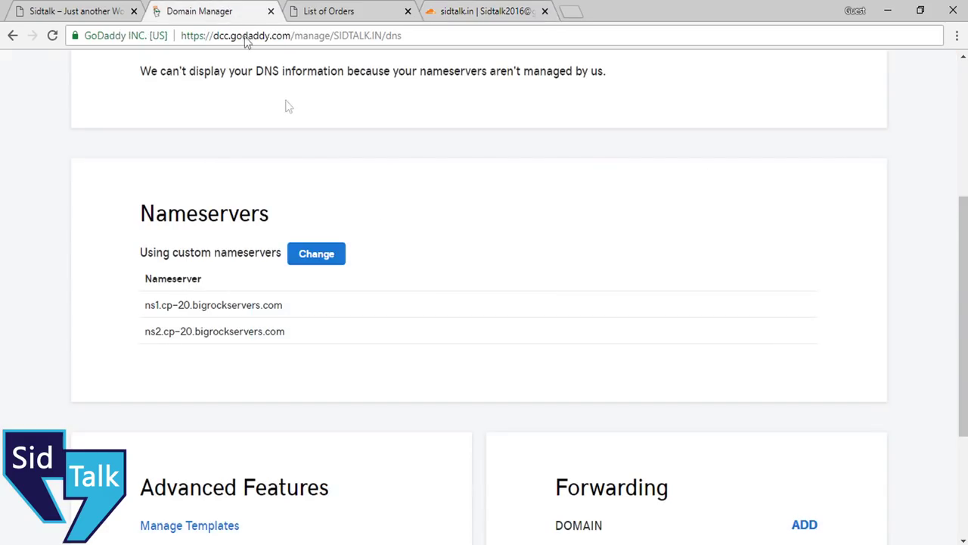
left_click(316, 253)
triple_click(253, 360)
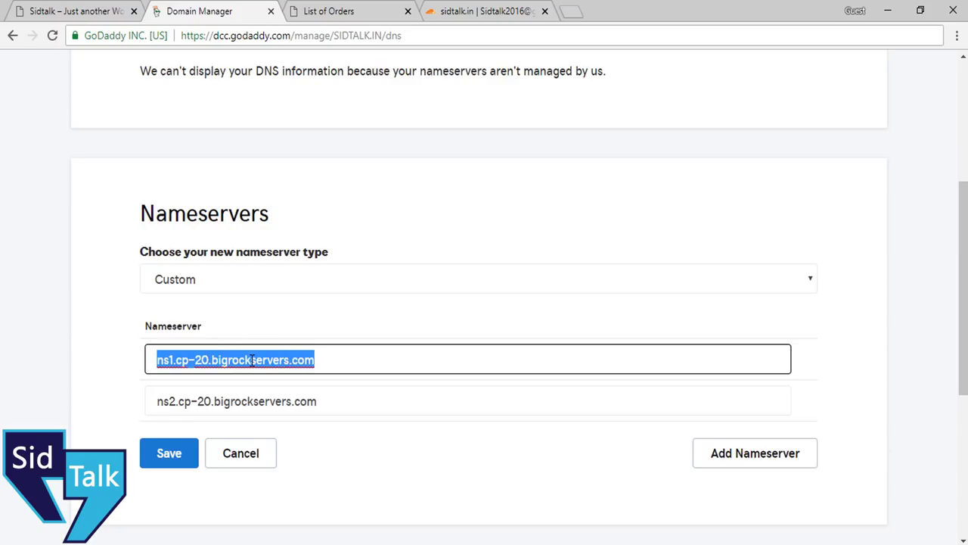
key("ctrl+v")
Copy Cloudflare's second nameserver, set sidtalk.in's second custom nameserver on GoDaddy to dion.ns.cloudflare.com and save the nameserver change.
left_click(484, 11)
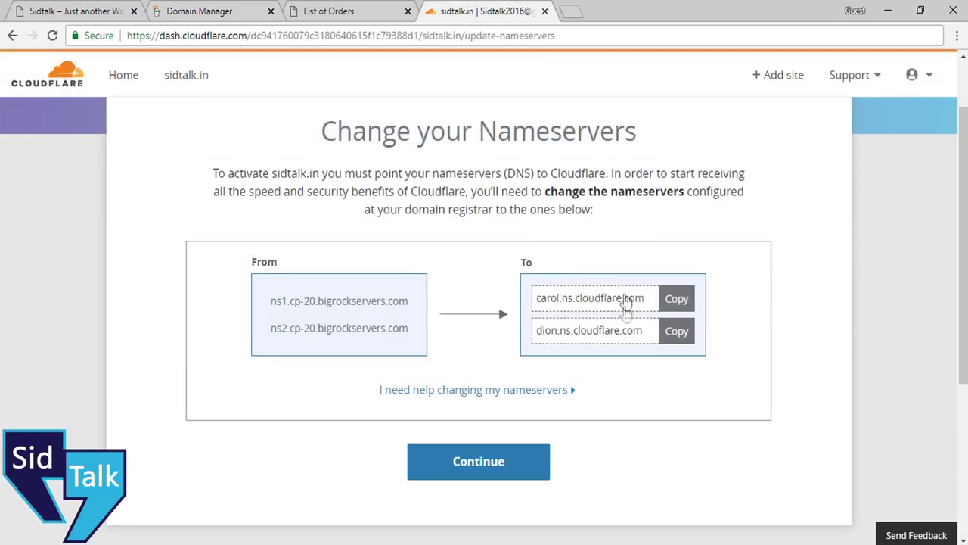
left_click(681, 335)
left_click(199, 11)
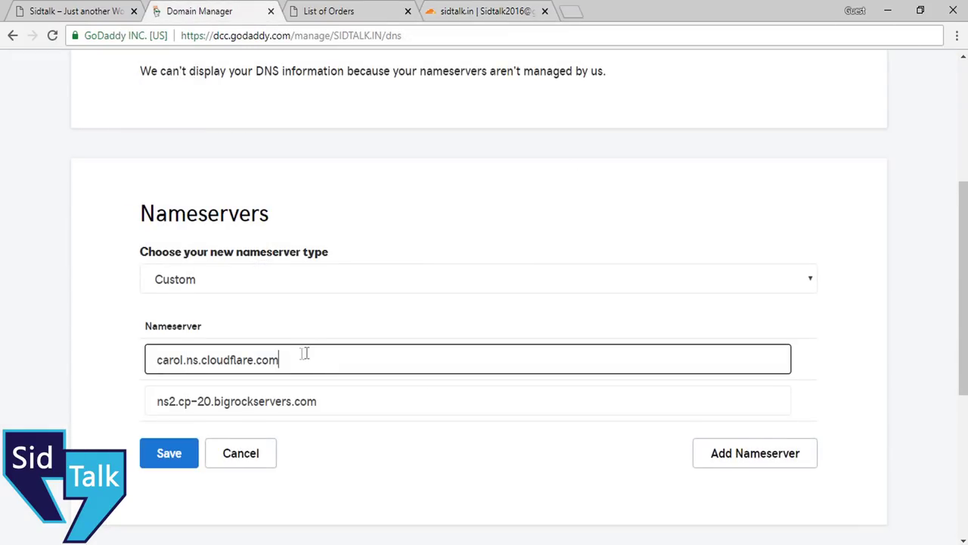
triple_click(246, 401)
key("ctrl+v")
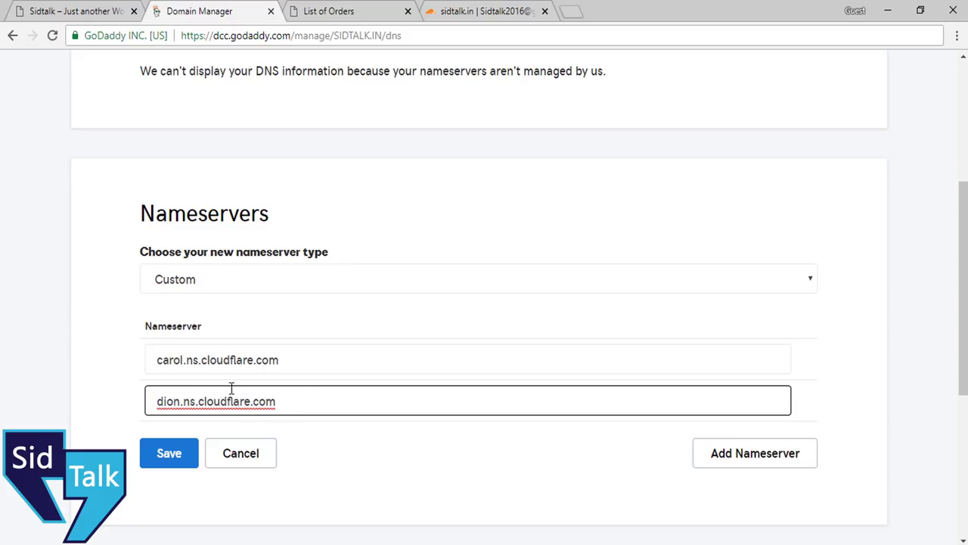
left_click(170, 454)
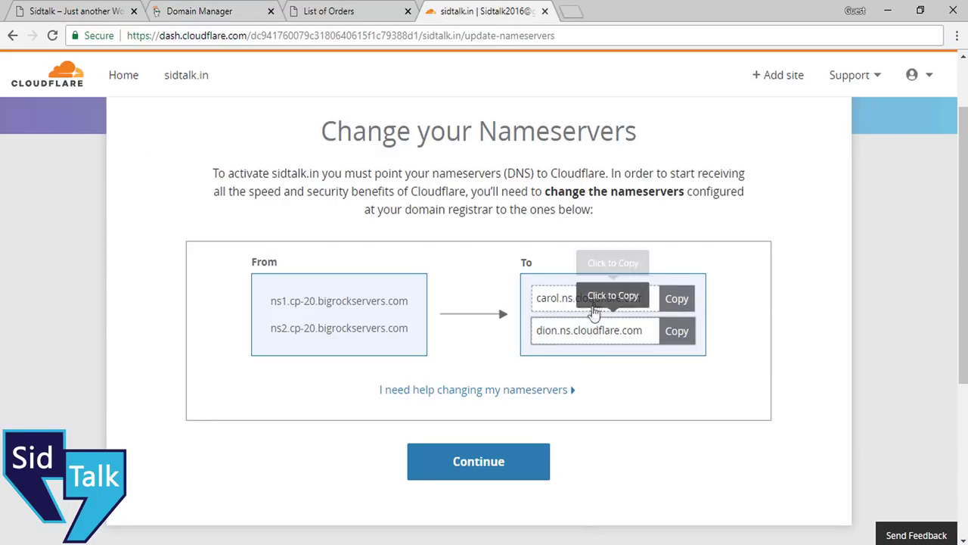
Continue past Cloudflare's nameserver instructions and review the activation status and processing time of sidtalk.in.
left_click(491, 465)
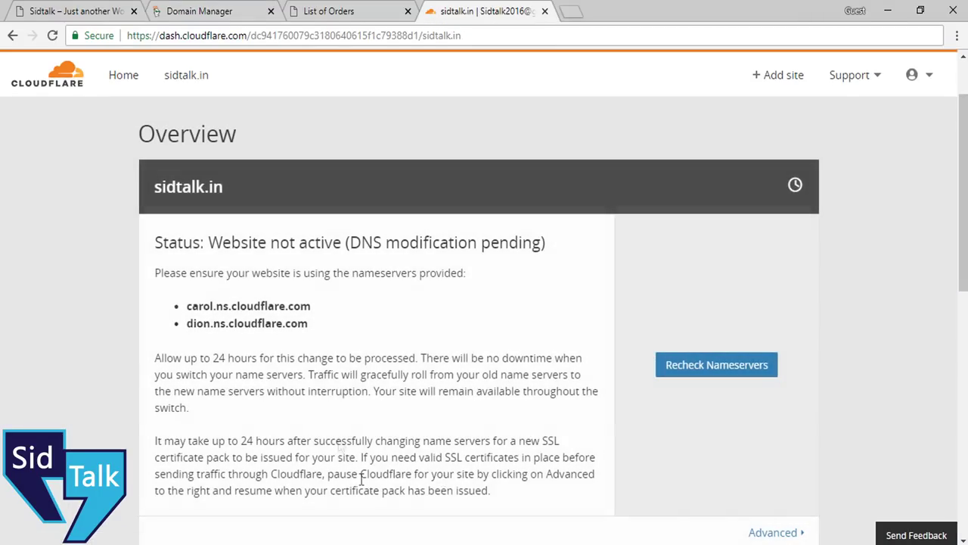
scroll(318, 273, "down", 1)
left_click_drag(209, 176, 349, 182)
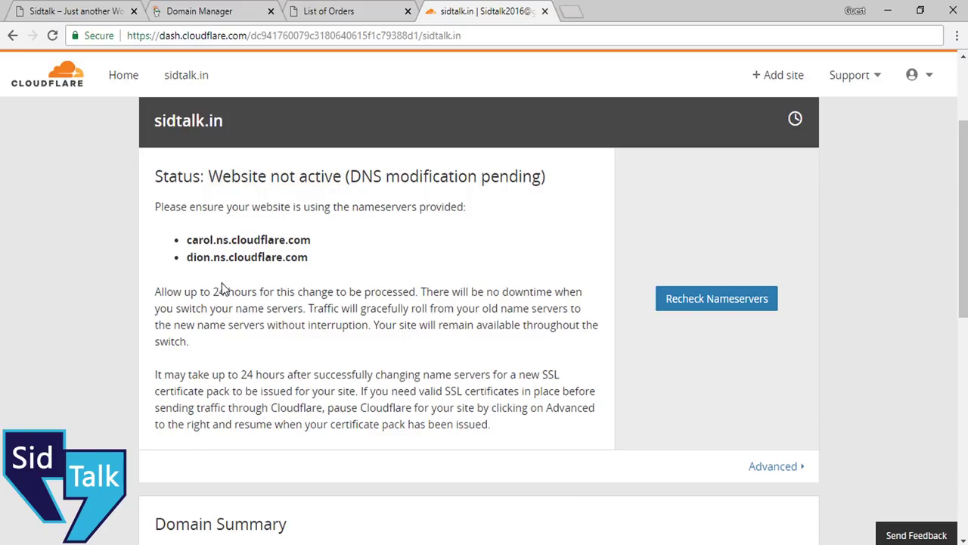
left_click_drag(212, 291, 259, 292)
left_click(341, 11)
left_click(485, 11)
Check the two assigned Cloudflare nameservers on the sidtalk.in overview and have Cloudflare recheck the nameservers.
left_click_drag(187, 244, 314, 257)
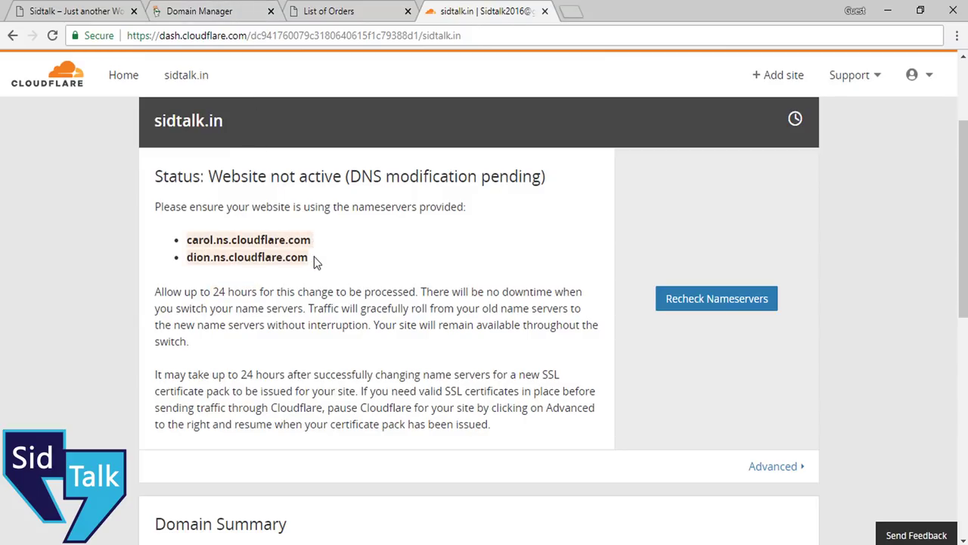
left_click(358, 252)
left_click_drag(188, 242, 312, 244)
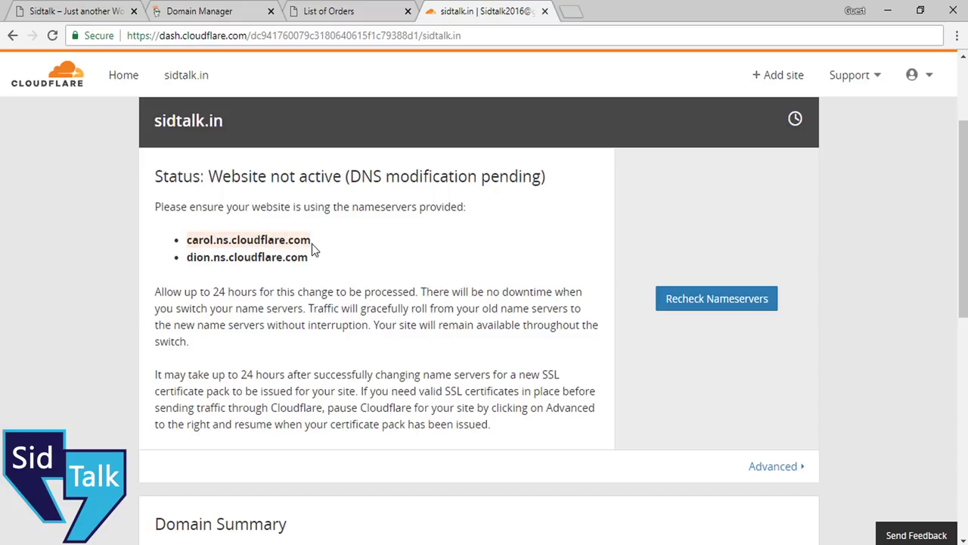
left_click(308, 288)
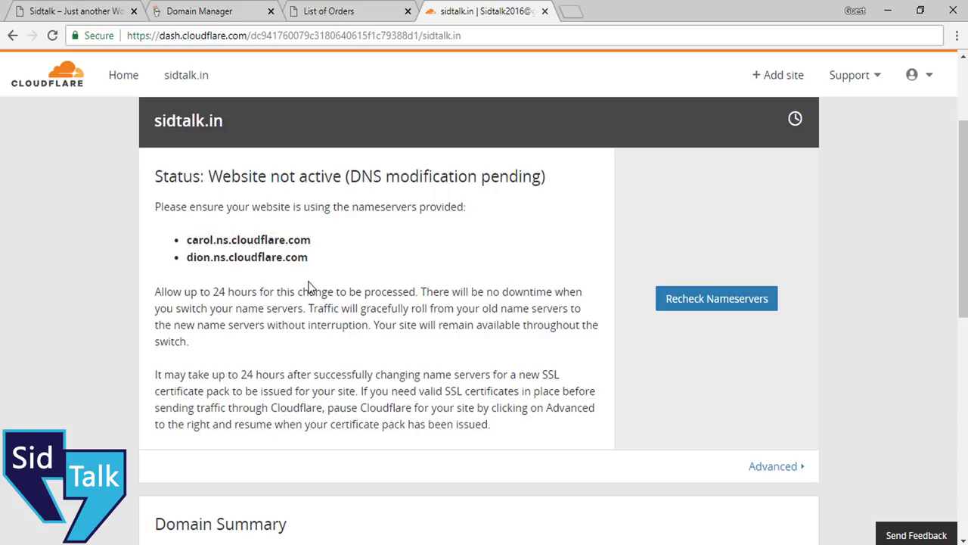
left_click(717, 306)
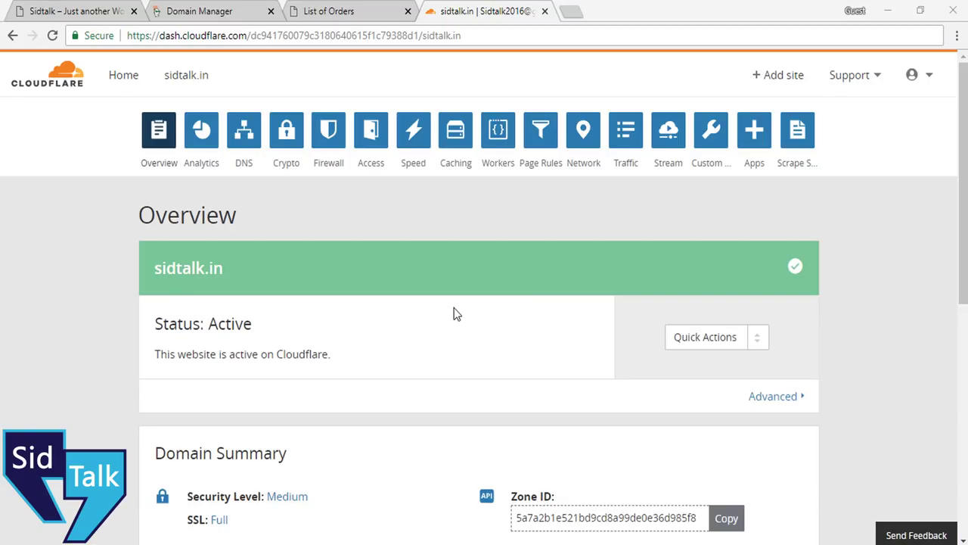
Check the activation status of sidtalk.in and view its available quick actions without applying one.
left_click_drag(156, 324, 268, 327)
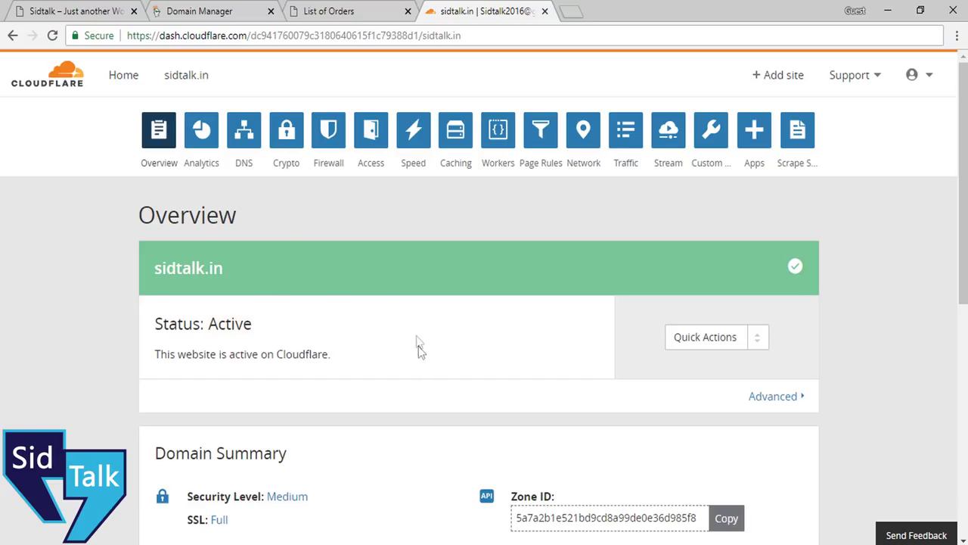
left_click(730, 342)
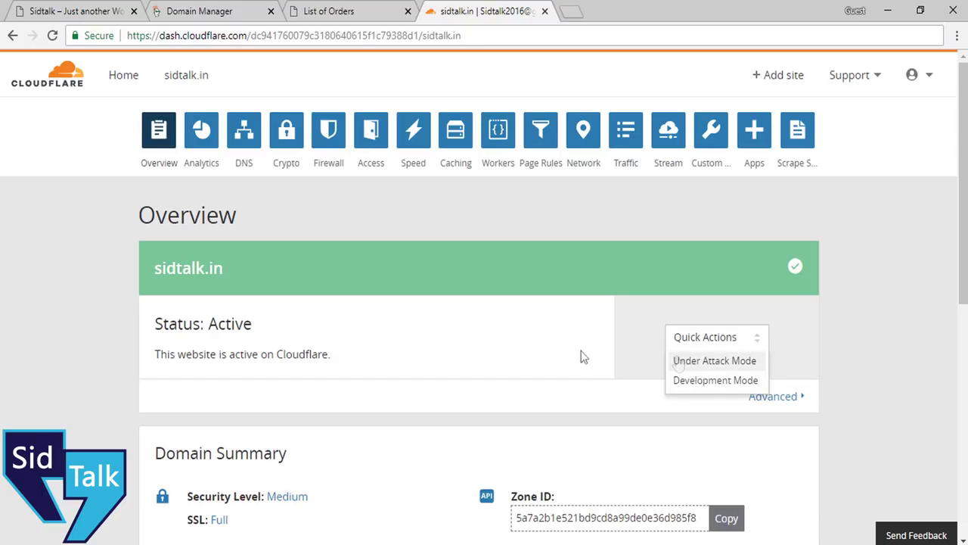
left_click(406, 359)
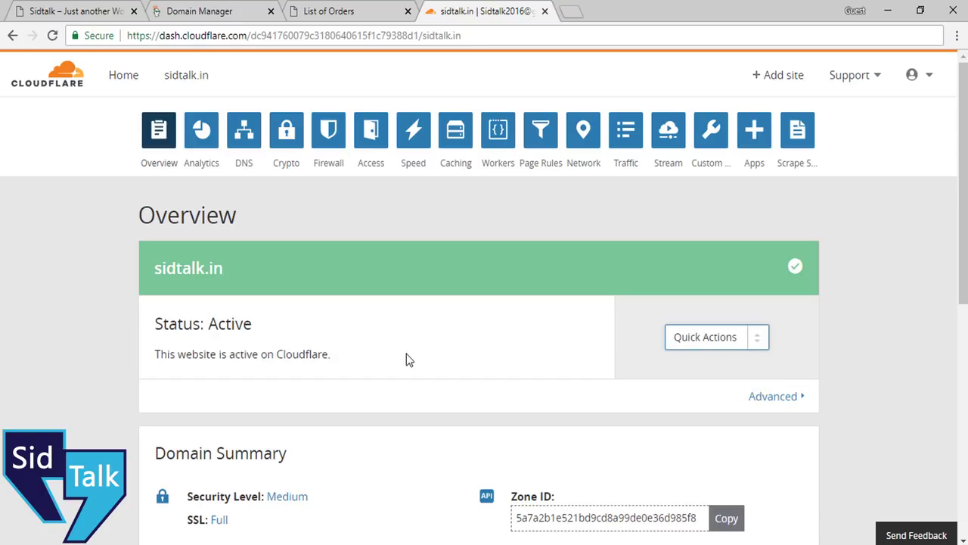
Review the Cloudflare web traffic analytics of sidtalk.in, including its bandwidth statistics.
left_click(201, 130)
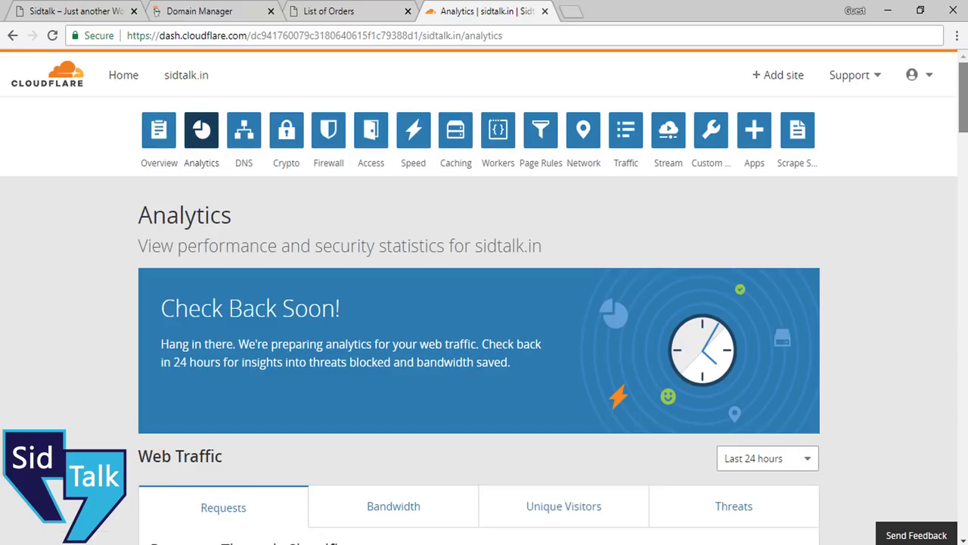
scroll(478, 317, "down", 4)
left_click(428, 192)
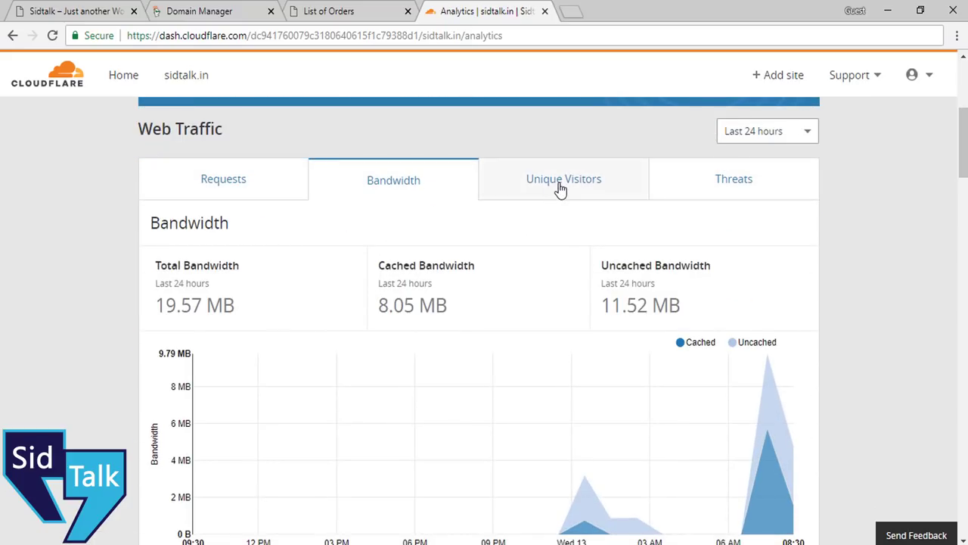
scroll(534, 242, "up", 4)
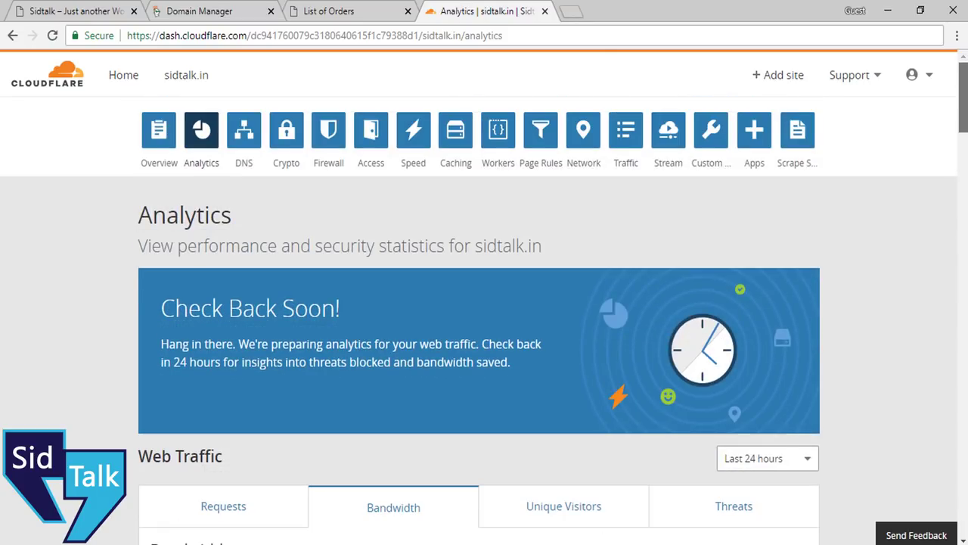
Review the DNS records of sidtalk.in in Cloudflare and compare them with GoDaddy's DNS Management page.
left_click(252, 138)
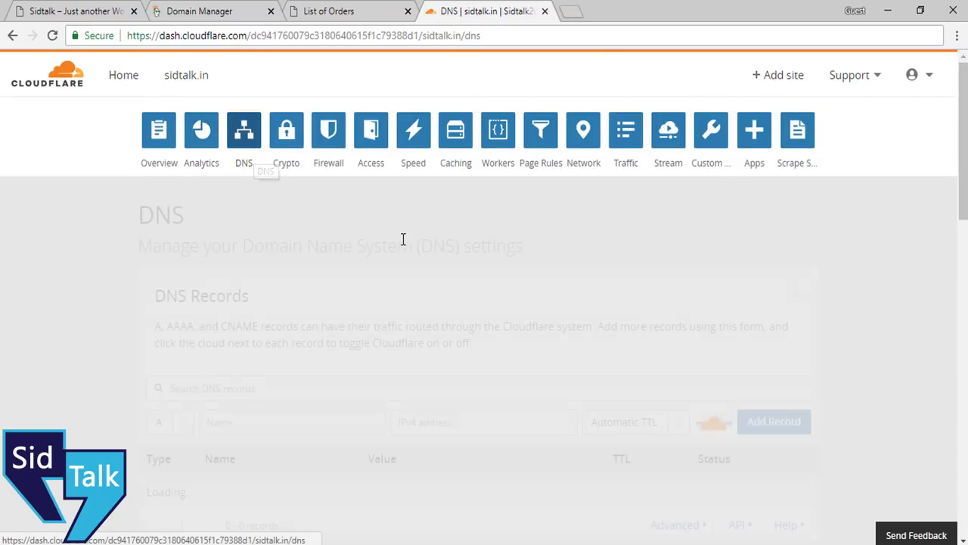
scroll(821, 253, "down", 2)
scroll(484, 302, "down", 3)
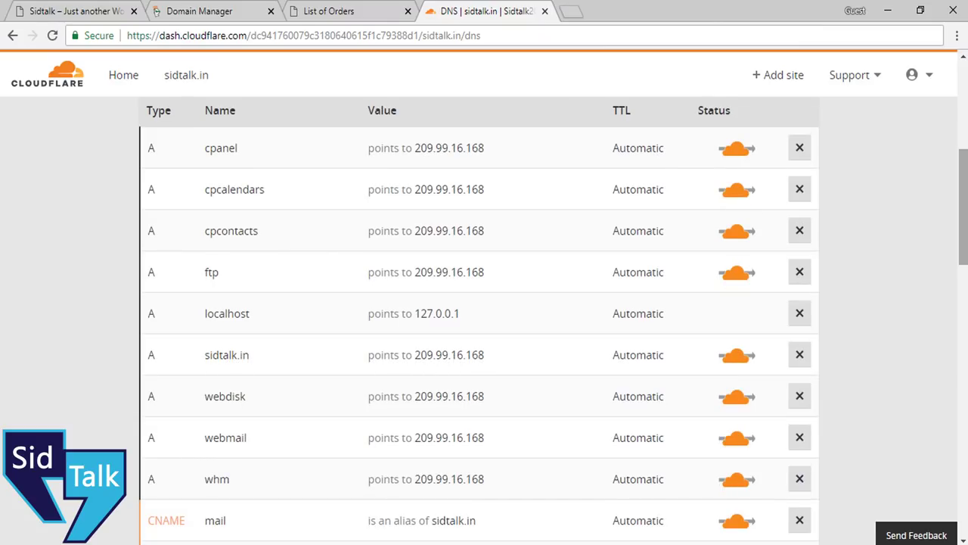
left_click(195, 9)
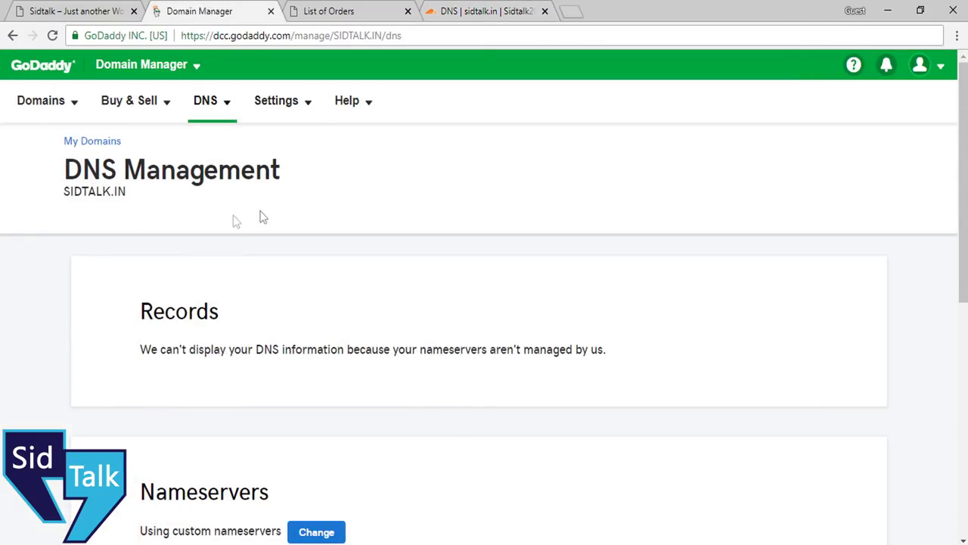
left_click(519, 9)
left_click(462, 11)
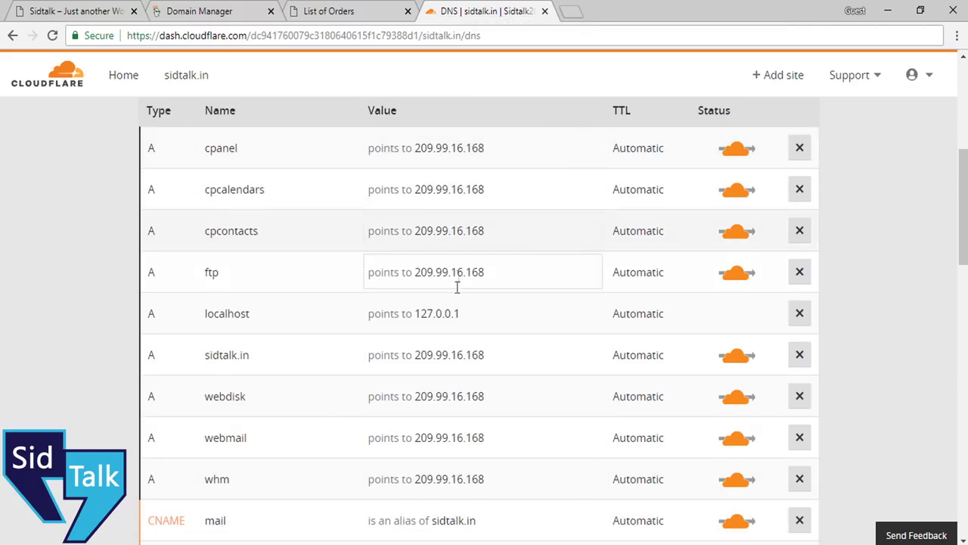
Look at the hosting provider's order list page, and return to Cloudflare to examine the DNS records and record-adding form.
left_click(348, 9)
left_click(277, 298)
left_click(484, 11)
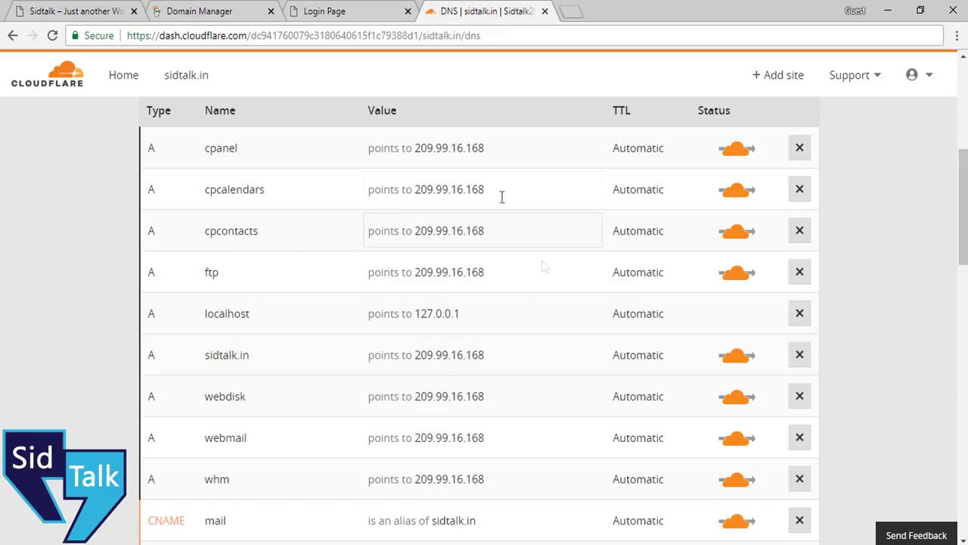
scroll(649, 263, "up", 3)
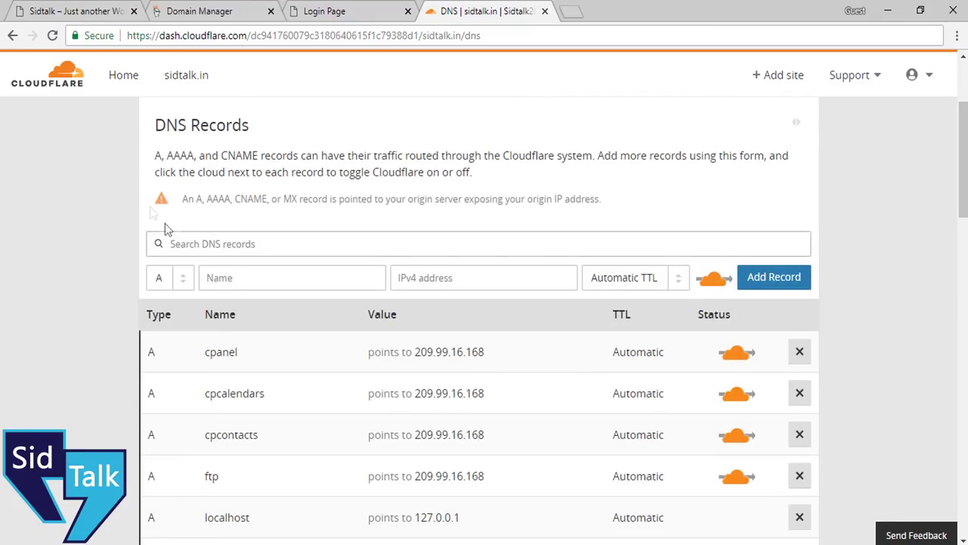
scroll(467, 330, "down", 2)
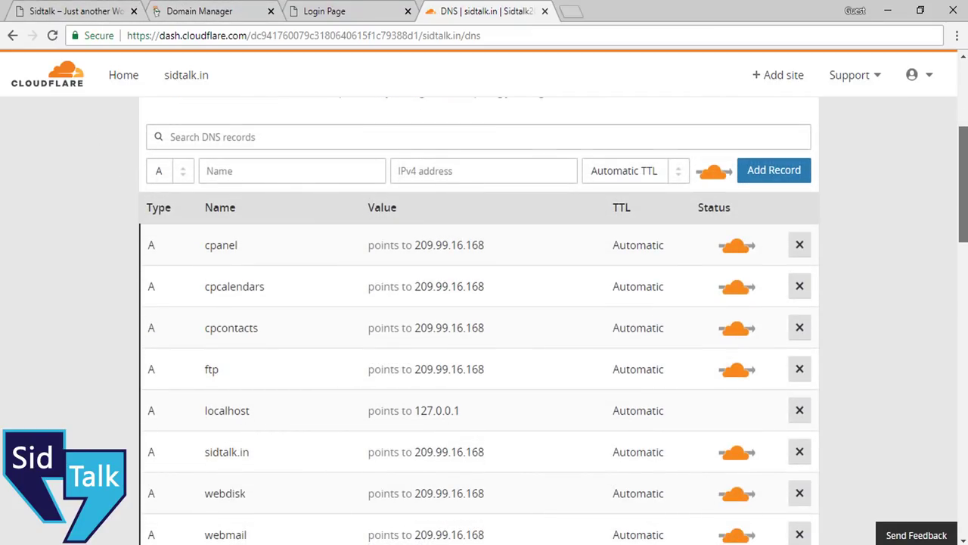
Examine the IP values of the A records in the DNS list and look through the remaining records.
left_click(517, 246)
left_click(508, 286)
left_click(501, 329)
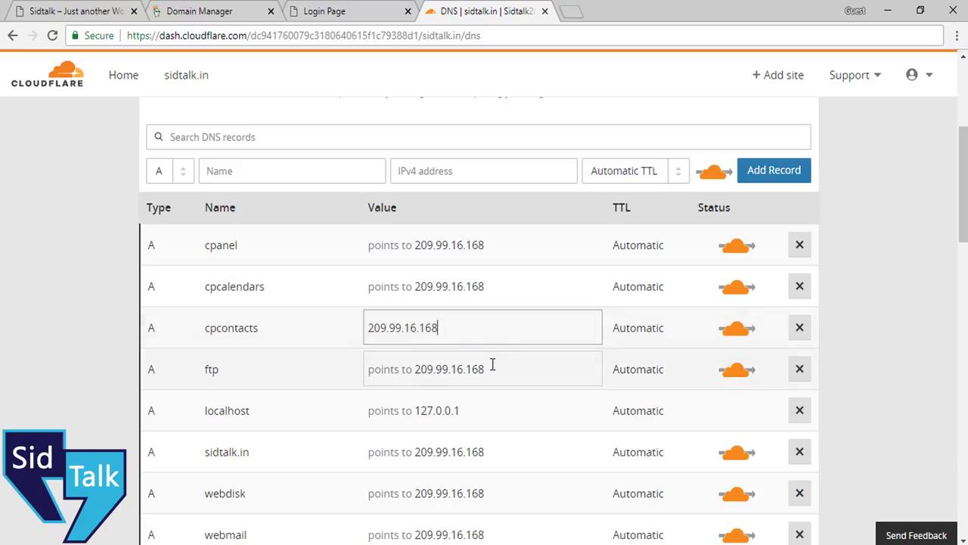
left_click(493, 363)
left_click(491, 446)
left_click(493, 498)
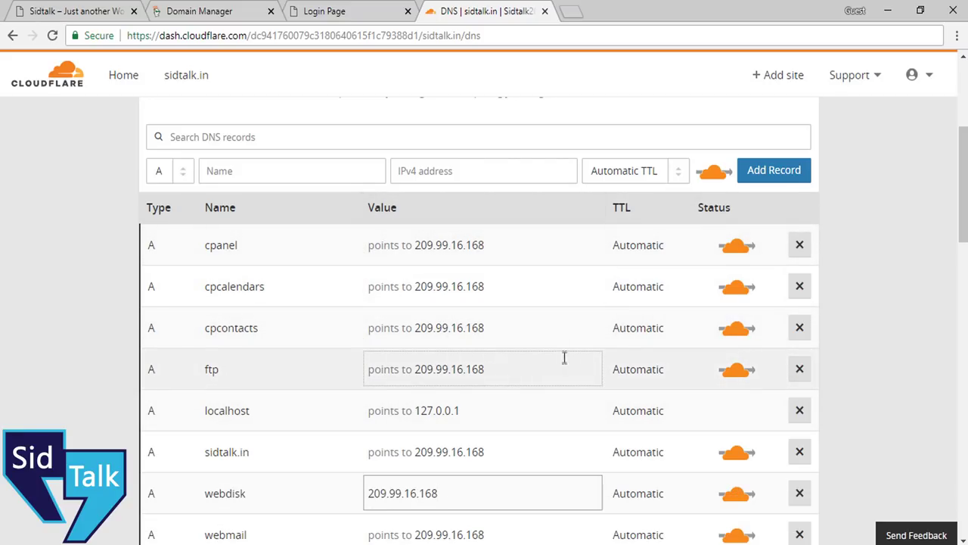
scroll(493, 436, "down", 5)
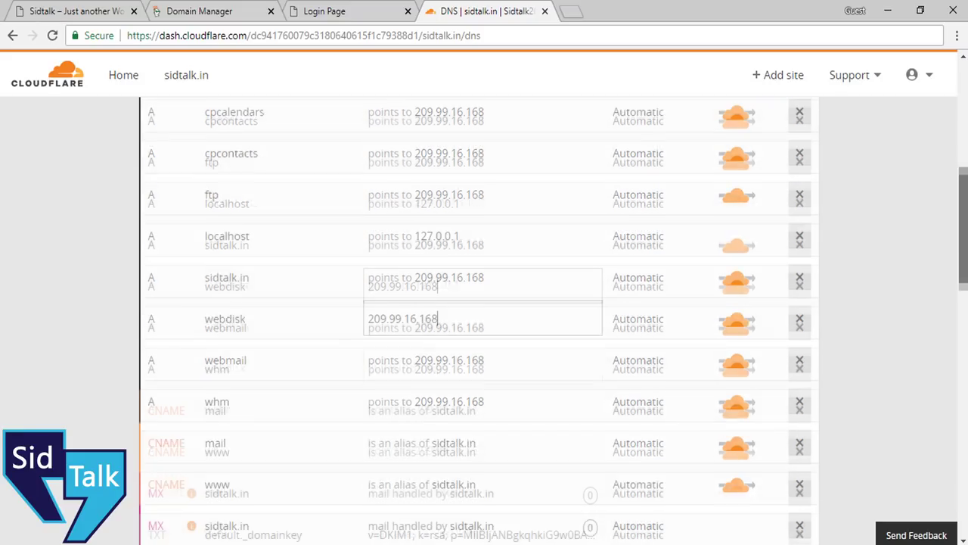
scroll(309, 151, "up", 10)
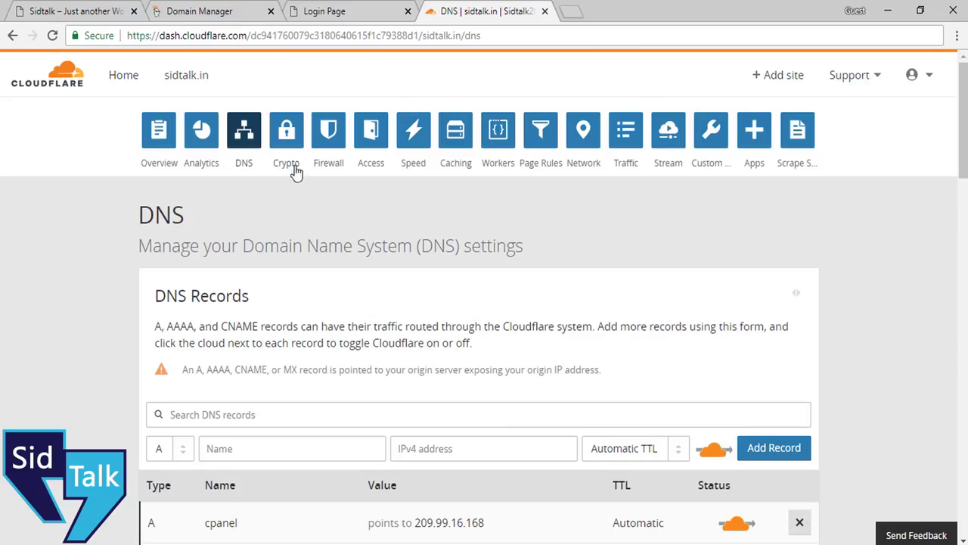
Check the Universal SSL status in the Crypto settings, view the available SSL modes and keep Full selected.
left_click(288, 136)
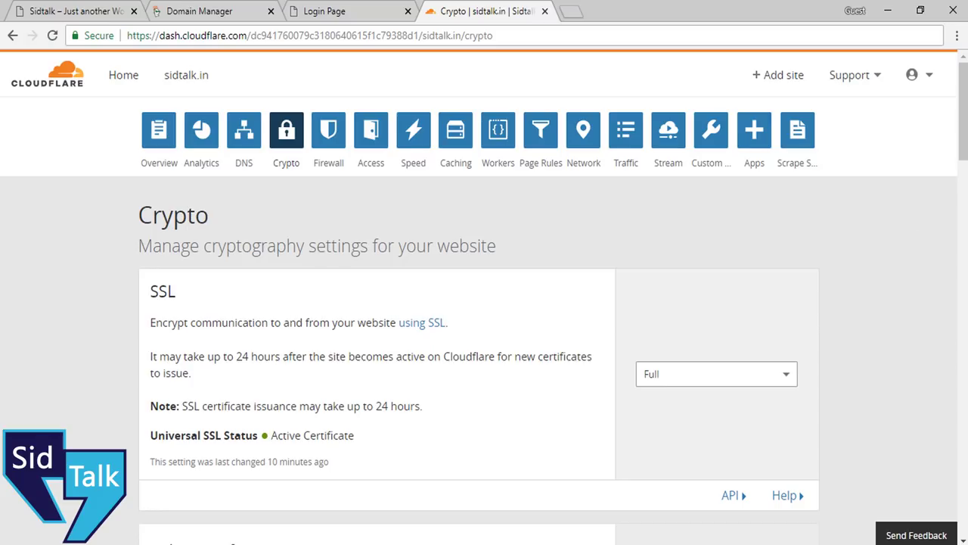
scroll(224, 297, "down", 2)
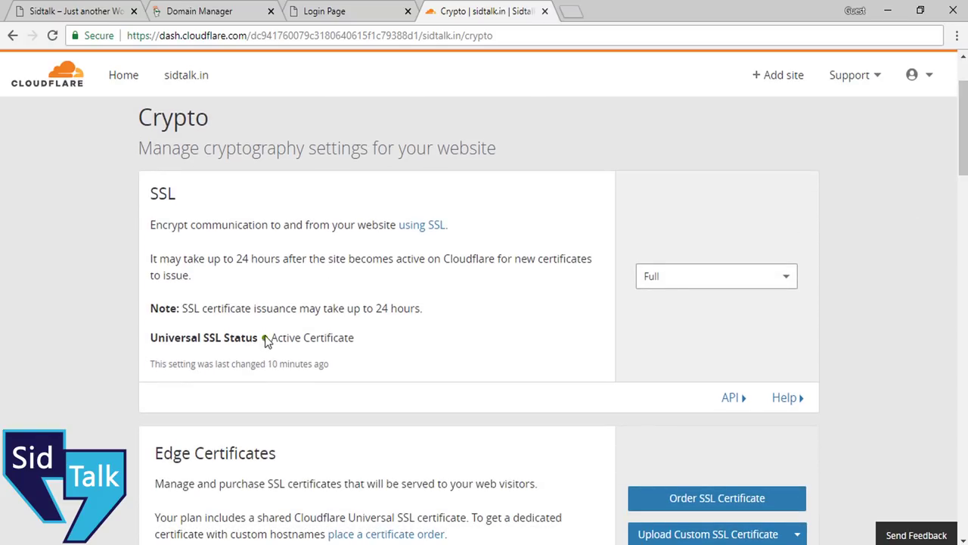
left_click_drag(274, 336, 423, 307)
left_click(409, 312)
left_click(724, 277)
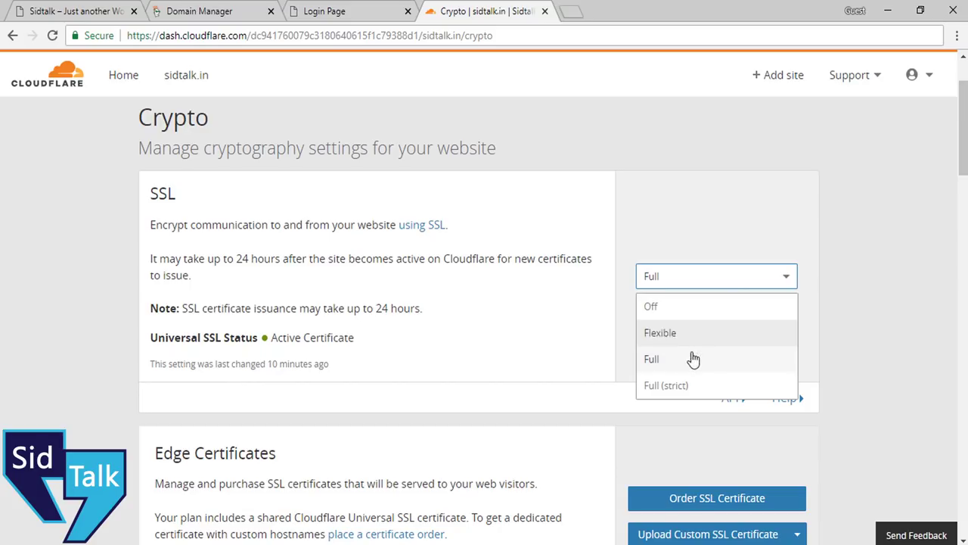
left_click(688, 360)
left_click(242, 254)
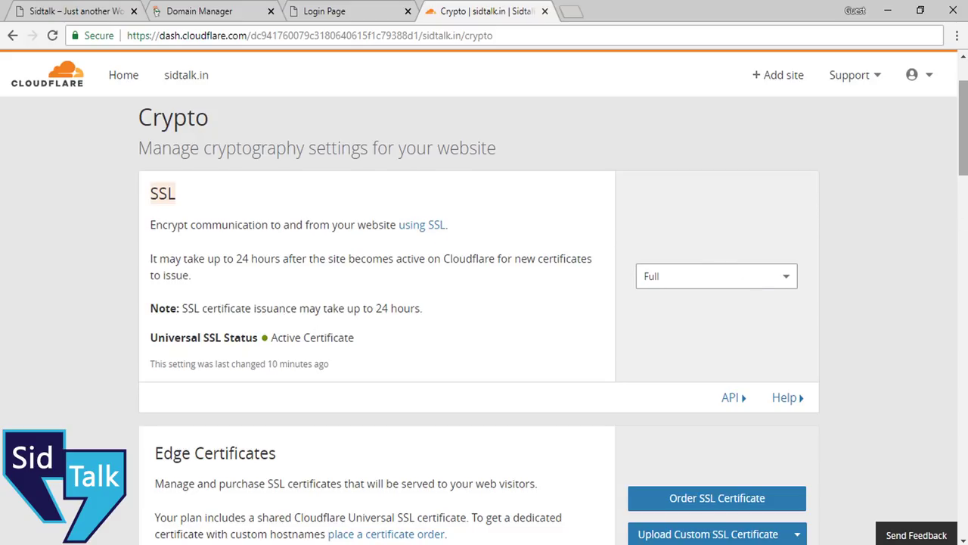
Turn on Always use HTTPS in the Crypto settings of sidtalk.in.
left_click_drag(962, 129, 963, 296)
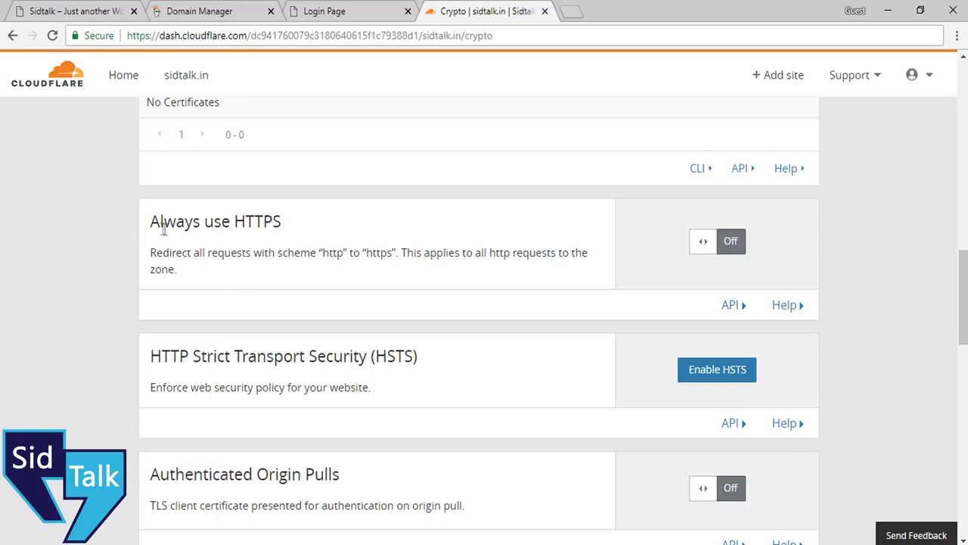
left_click_drag(150, 219, 279, 221)
left_click(326, 274)
left_click(732, 257)
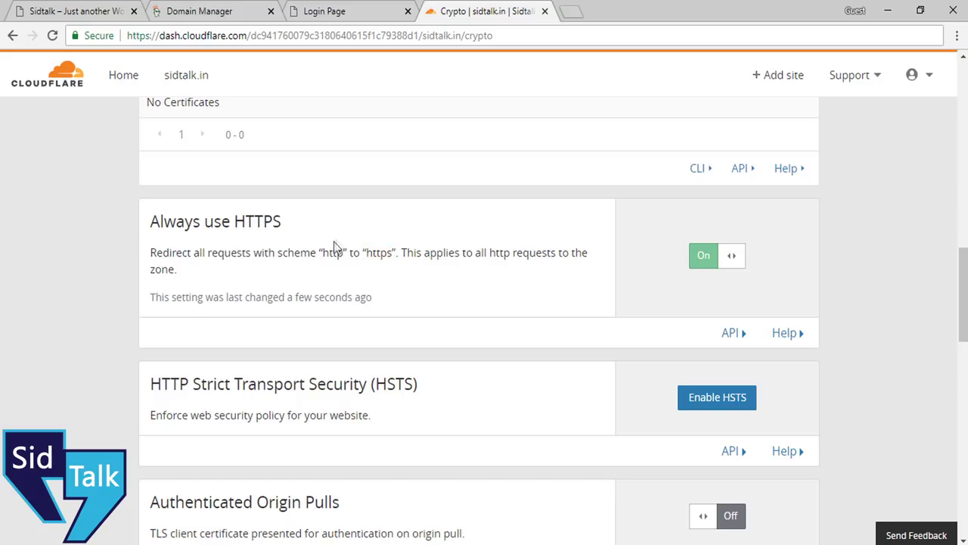
Reload the sidtalk.in home page and open its Blog page to check that the site loads over HTTPS.
left_click(81, 9)
left_click(89, 36)
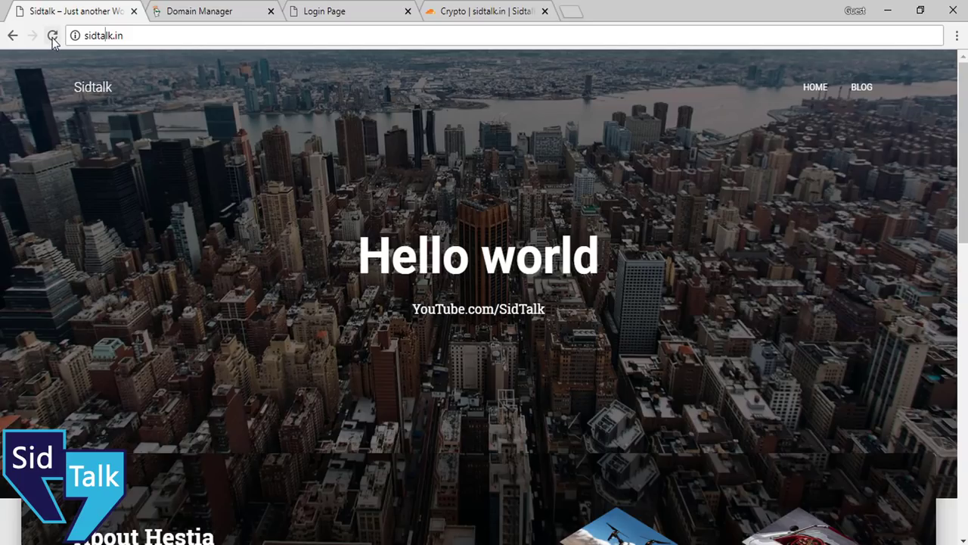
left_click(52, 36)
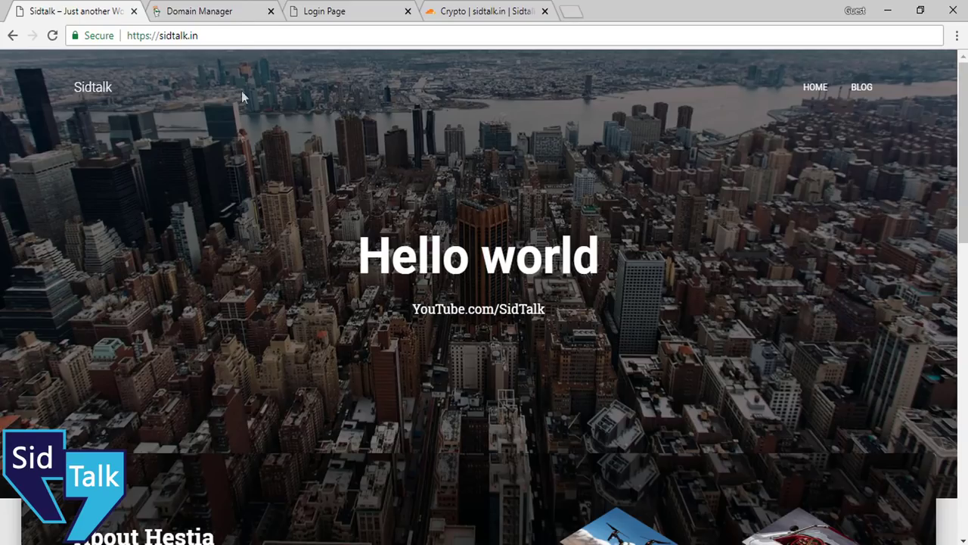
left_click(862, 87)
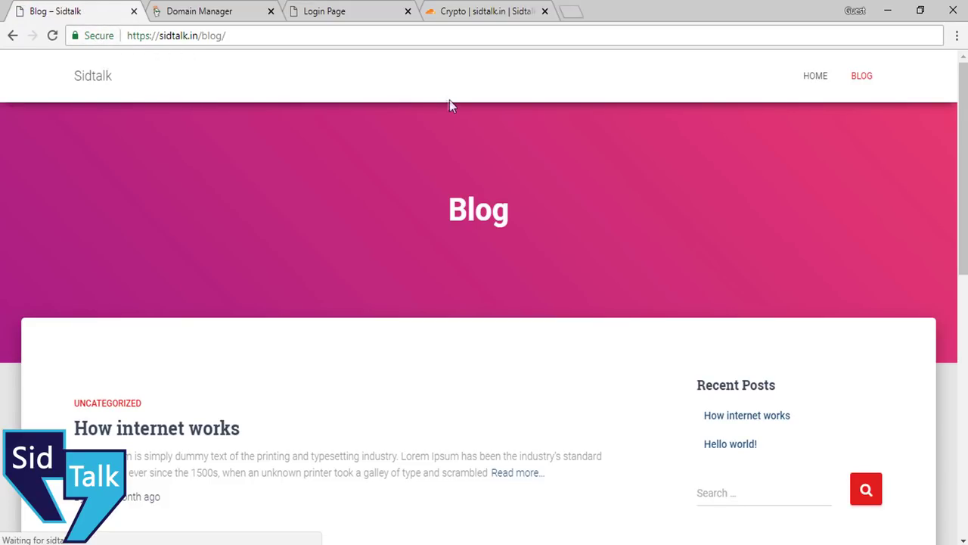
Return to Cloudflare and review the Firewall settings, including the Access Rules form and its available actions, without adding a rule.
left_click(453, 9)
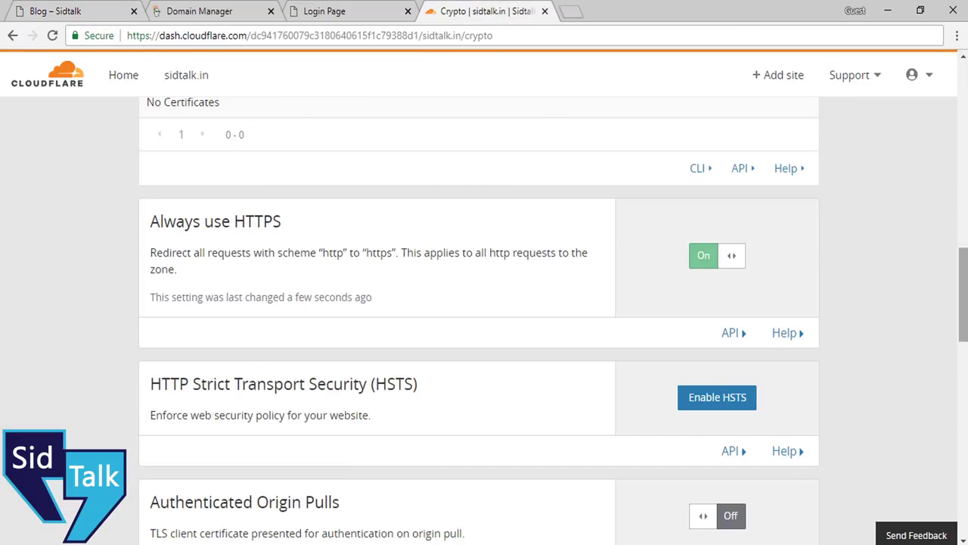
scroll(573, 209, "up", 12)
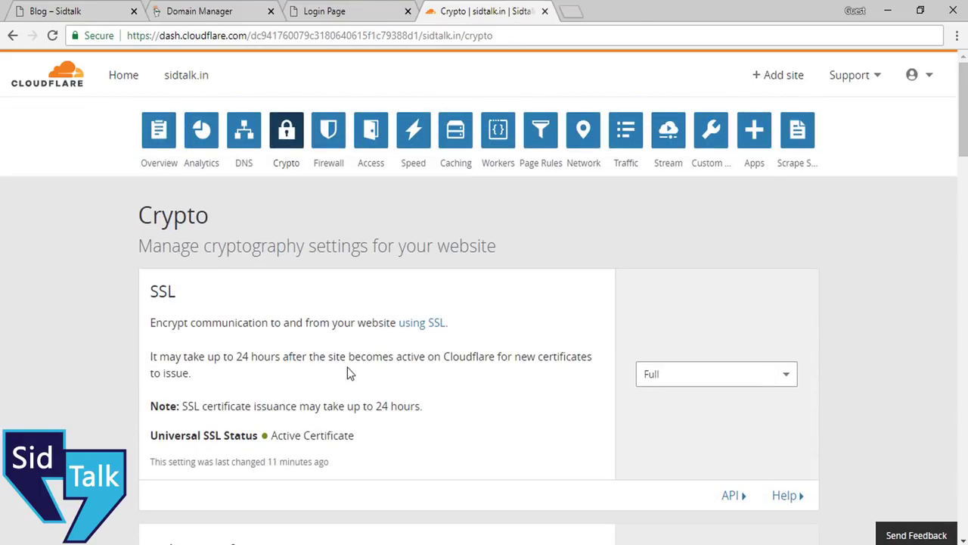
left_click(328, 148)
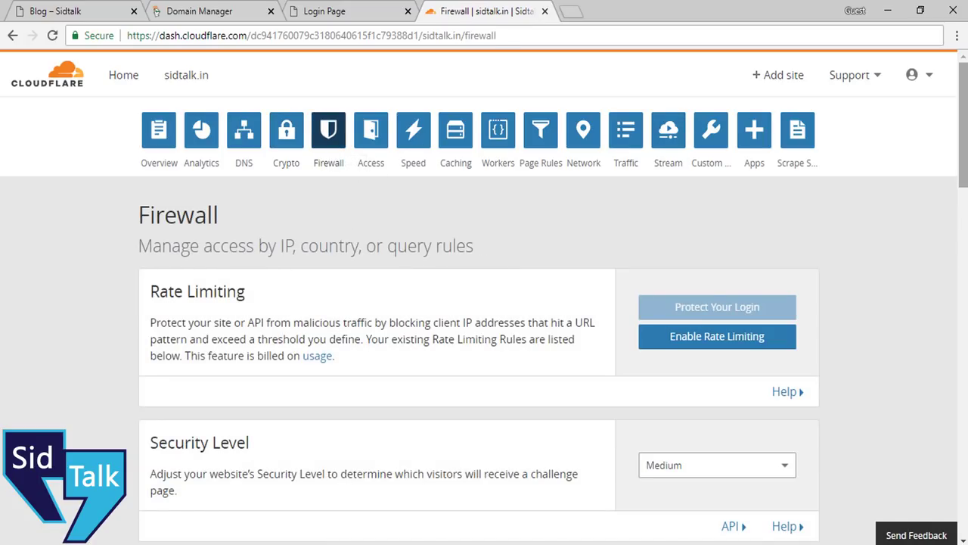
scroll(484, 317, "down", 10)
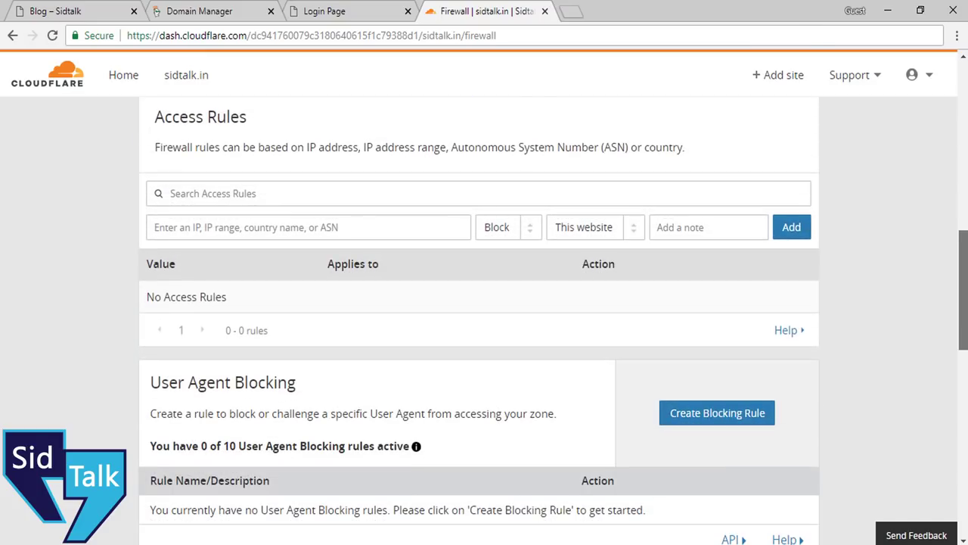
left_click(339, 226)
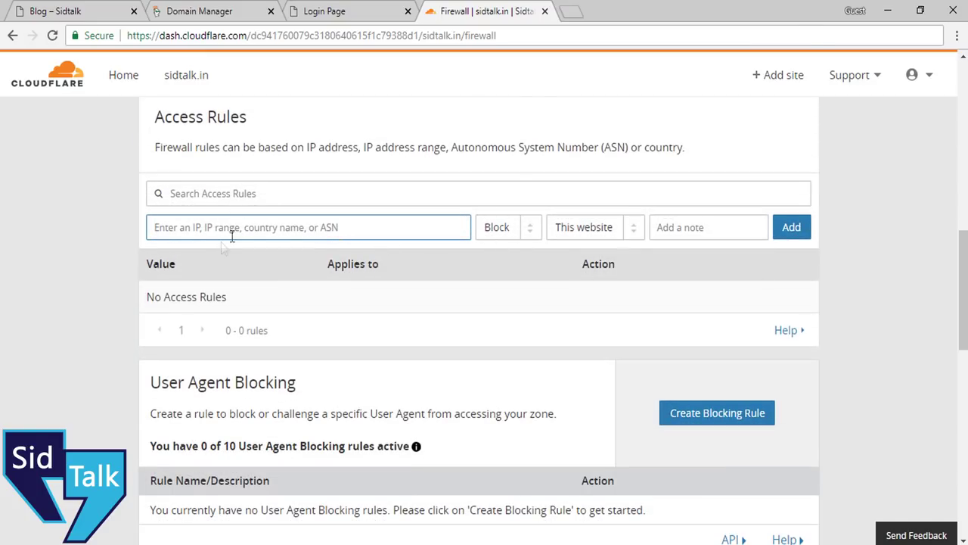
left_click(511, 229)
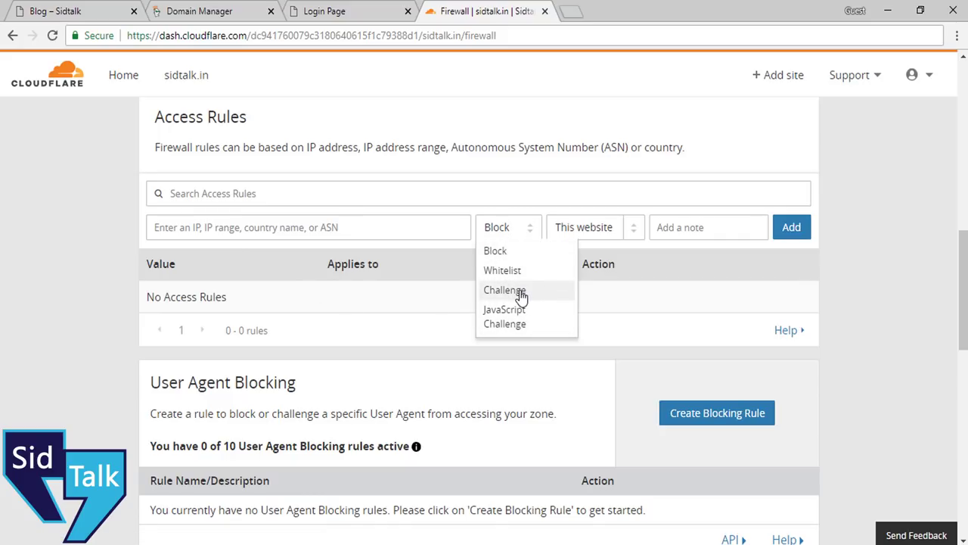
left_click(497, 236)
left_click(500, 231)
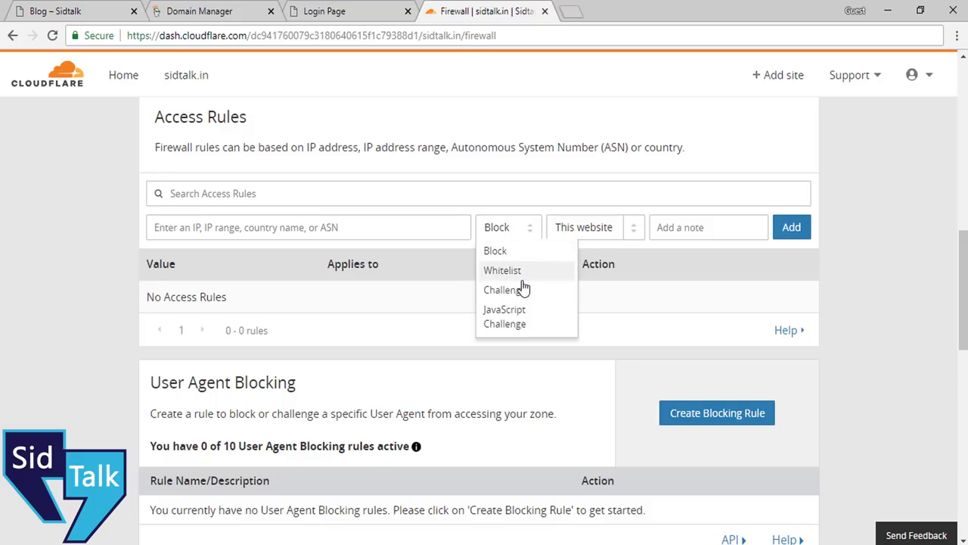
left_click(318, 228)
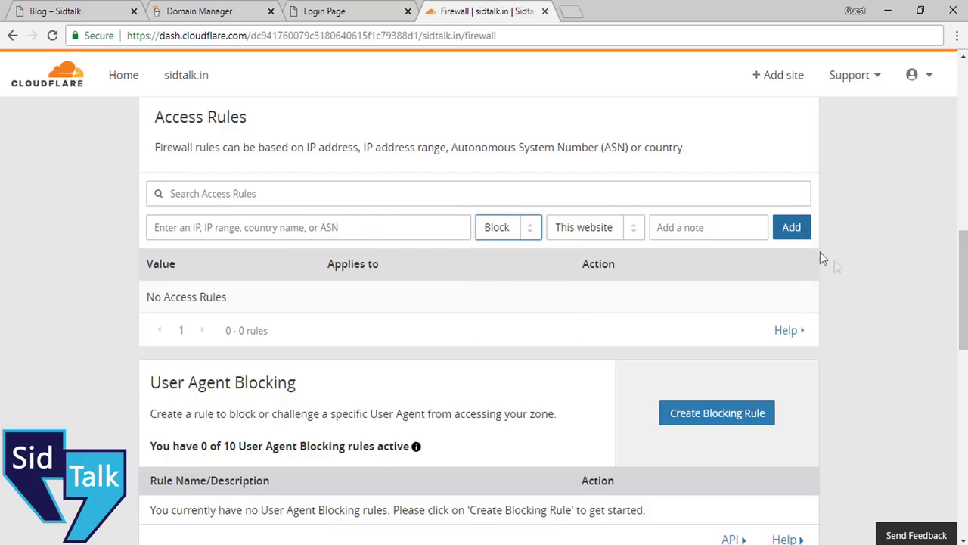
Look at the Access page and the Auto Minify options in the Speed settings.
left_click_drag(957, 337, 964, 130)
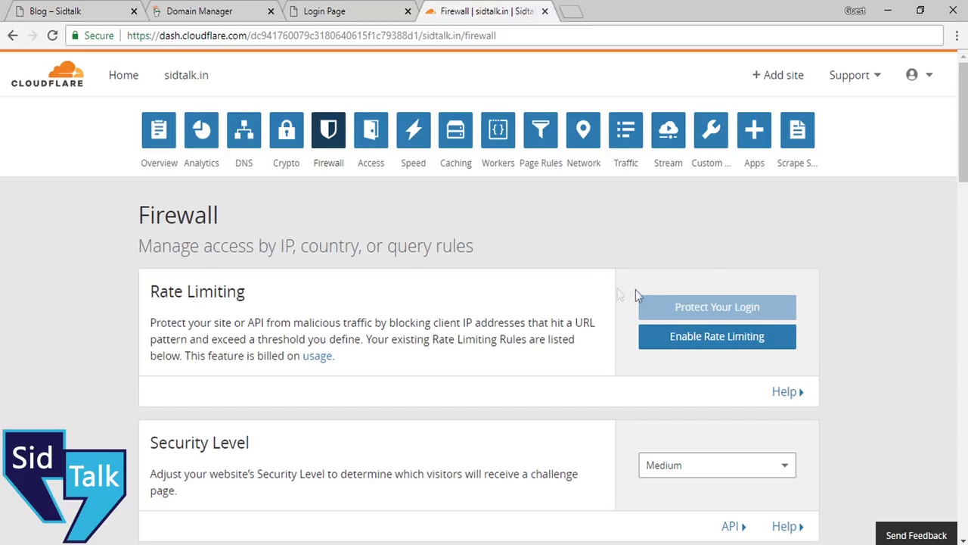
left_click(371, 133)
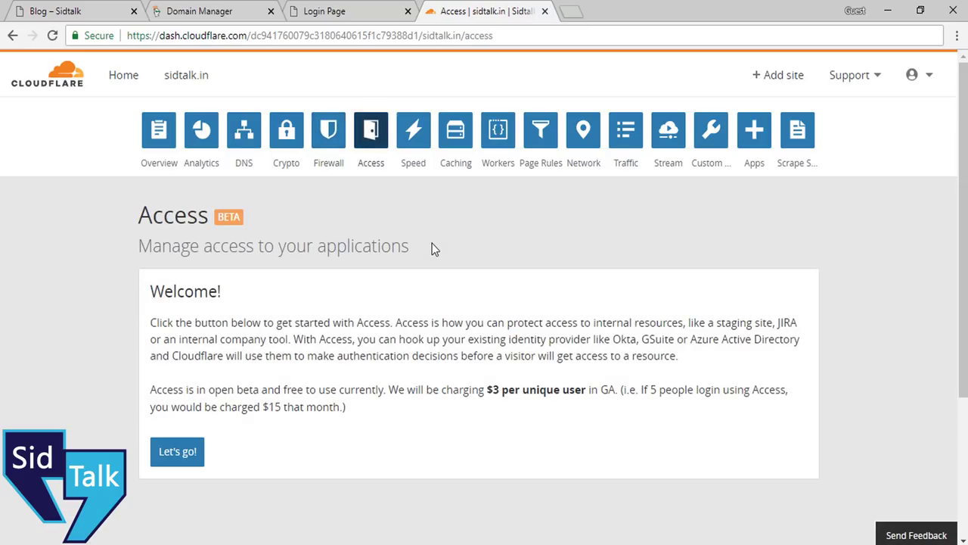
left_click(416, 151)
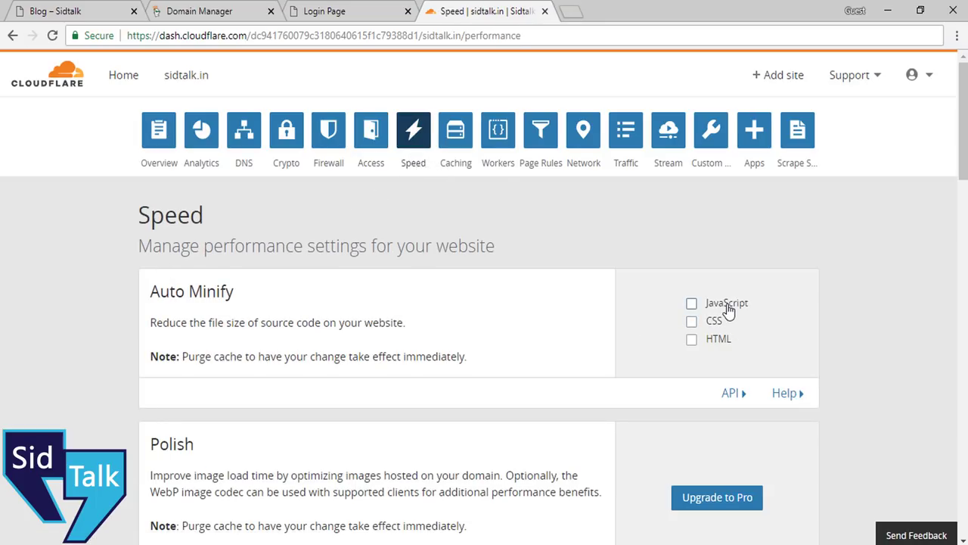
View the page source of the sidtalk.in home page and find the script links near its end.
left_click(81, 9)
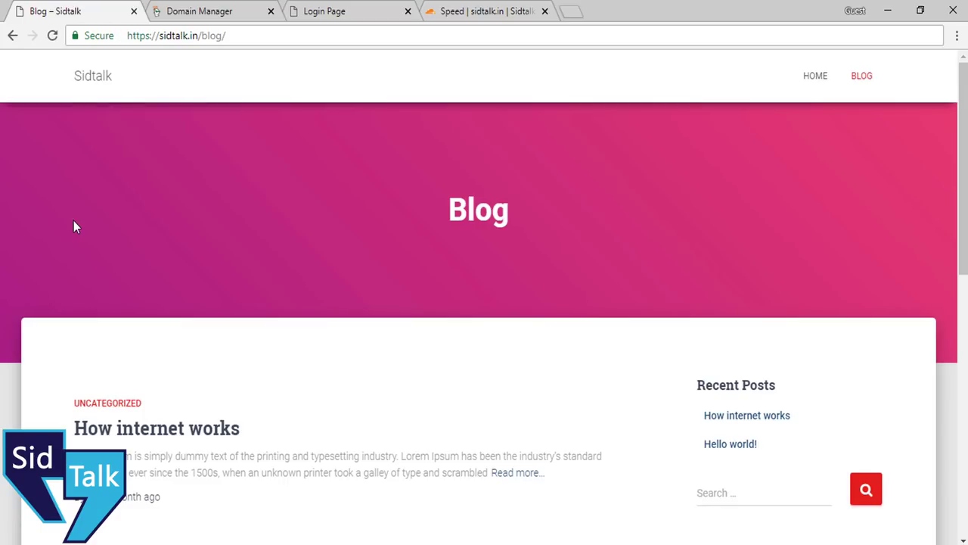
right_click(74, 220)
left_click(81, 73)
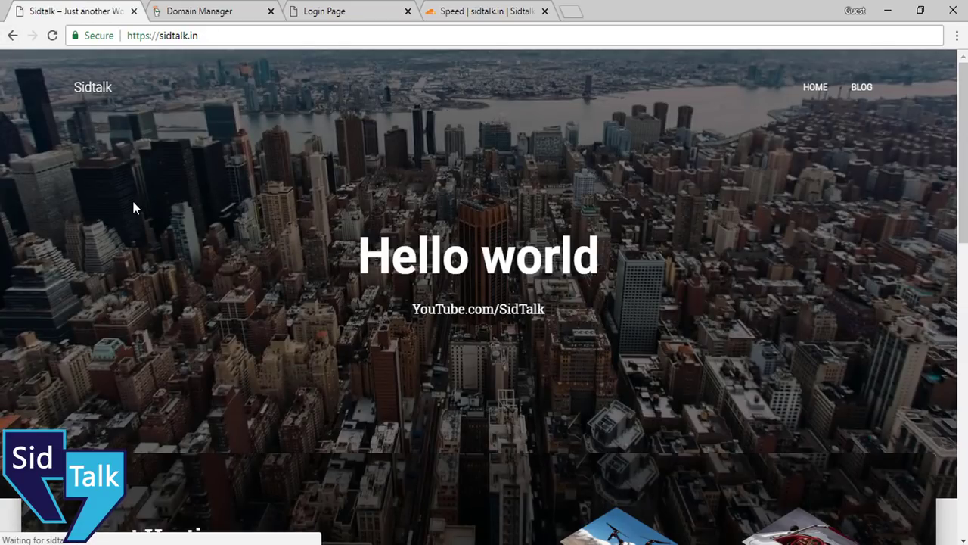
right_click(133, 199)
left_click(173, 338)
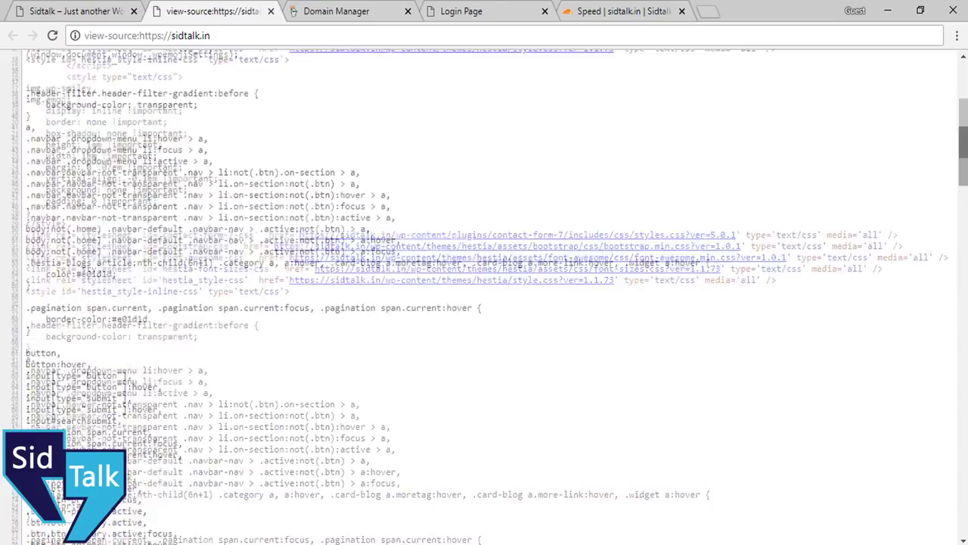
scroll(484, 302, "down", 15)
scroll(484, 303, "down", 5)
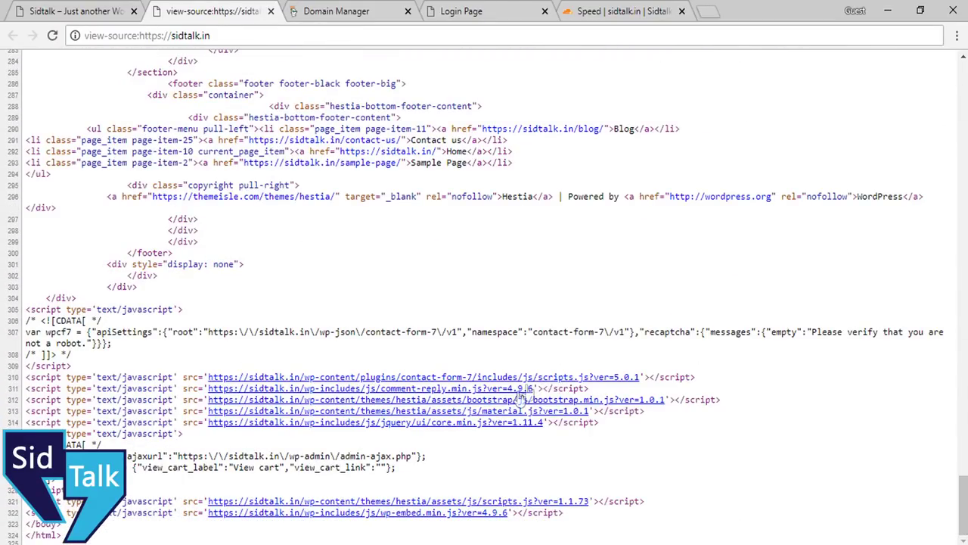
Open the linked comment-reply.min.js and Contact Form 7 scripts.js files from the source and examine how the code is formatted.
left_click(404, 386)
left_click(238, 11)
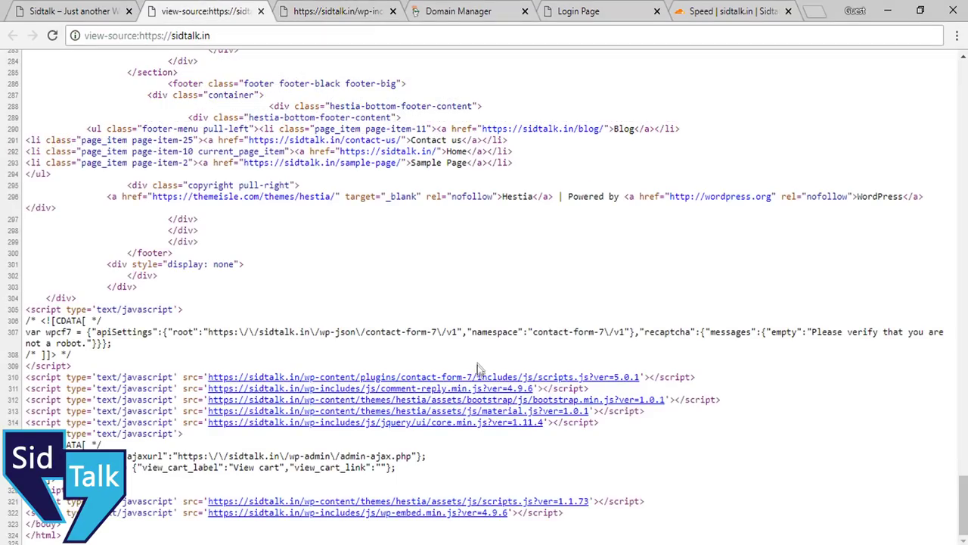
left_click(475, 377)
left_click_drag(13, 95, 344, 457)
left_click(344, 457)
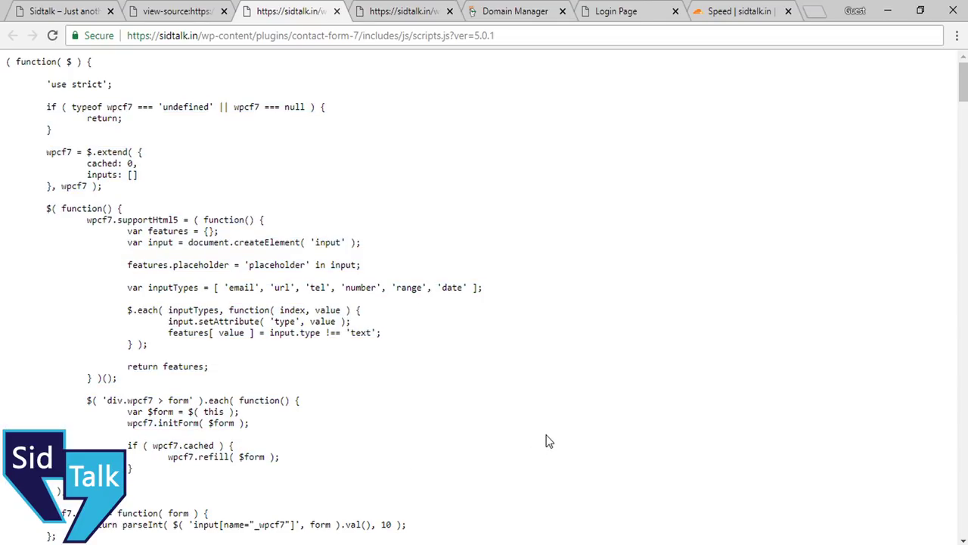
Enable Auto Minify for JavaScript, CSS and HTML in Cloudflare's Speed settings.
left_click(708, 9)
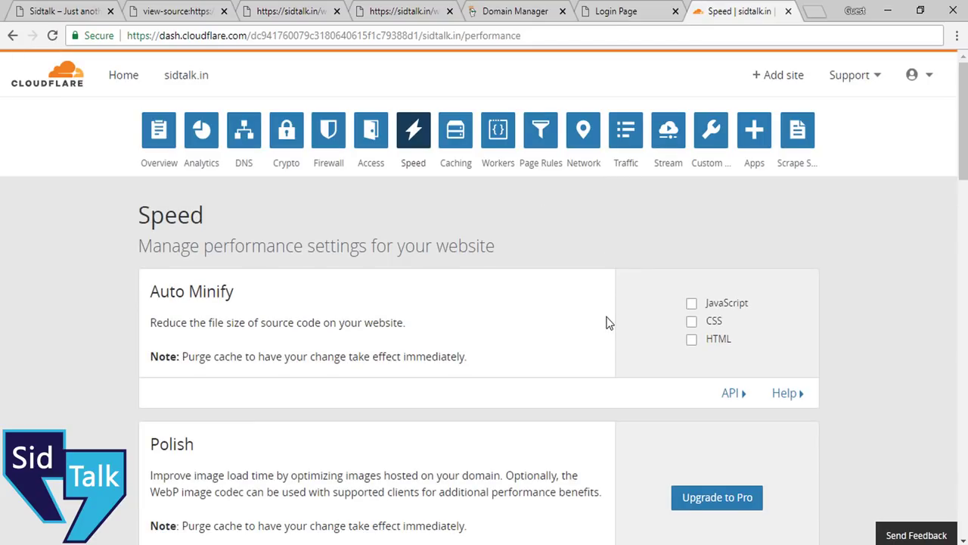
left_click(692, 304)
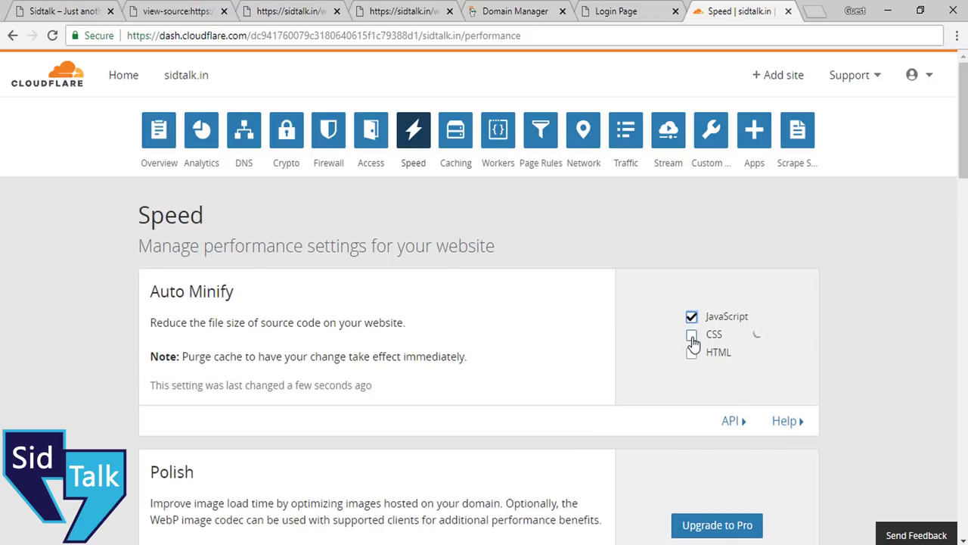
left_click(692, 337)
left_click(692, 355)
Look again at the page source, the Contact Form 7 script and the sidtalk.in home page.
left_click(180, 11)
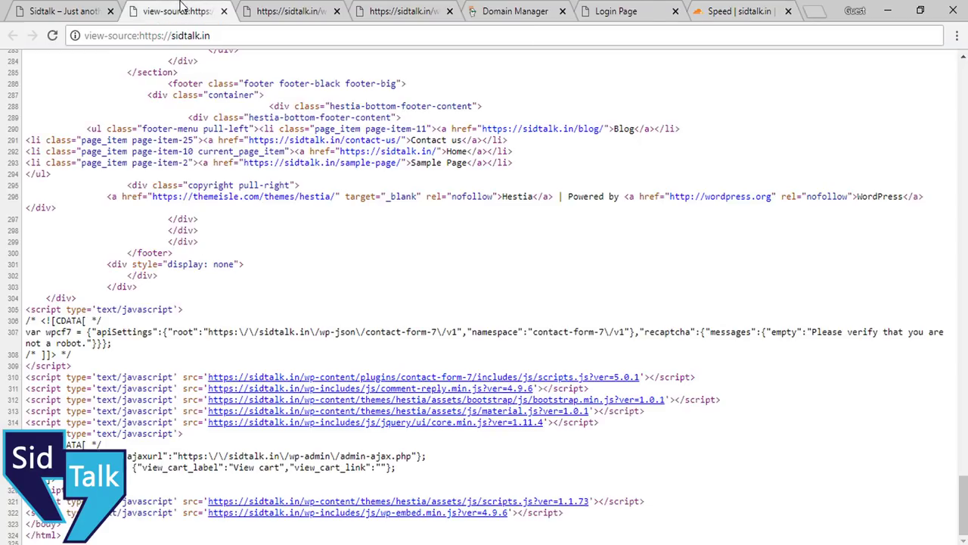
left_click(283, 9)
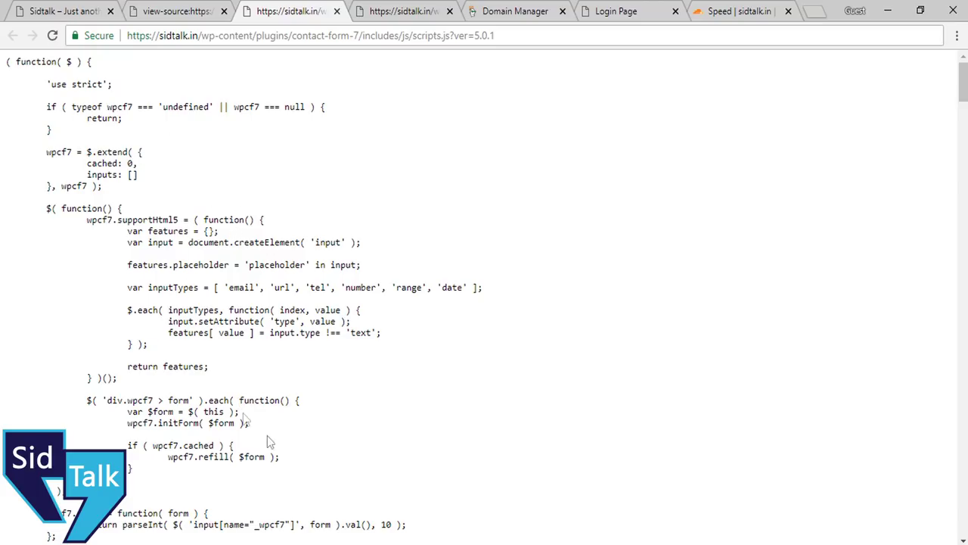
left_click(64, 11)
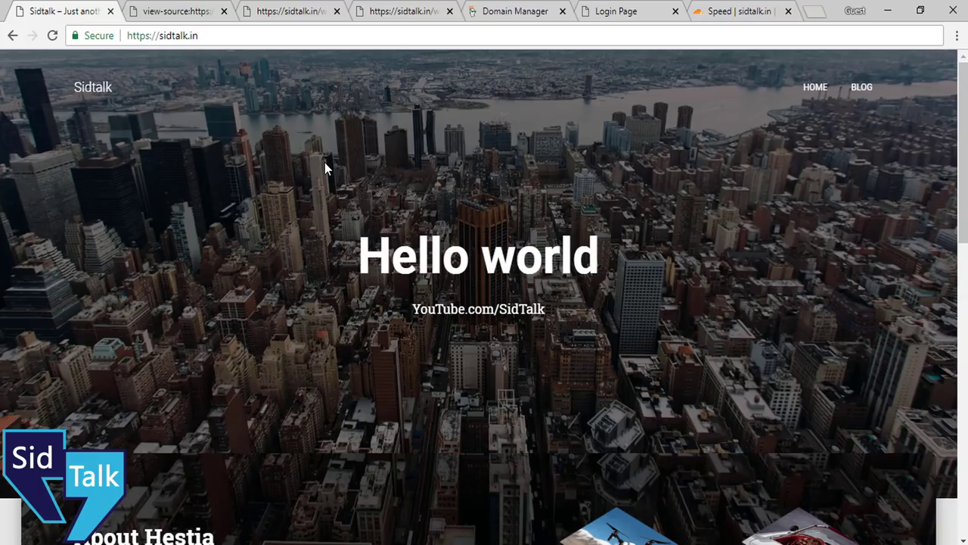
Return to Cloudflare's Speed settings and look over Auto Minify, Polish, Railgun, Accelerated Mobile Links and Brotli.
left_click(738, 10)
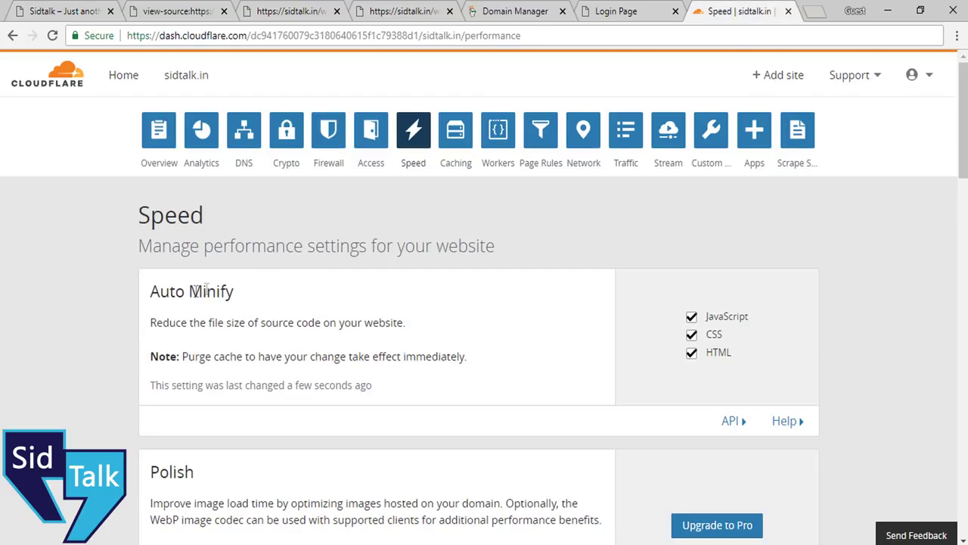
scroll(797, 423, "down", 2)
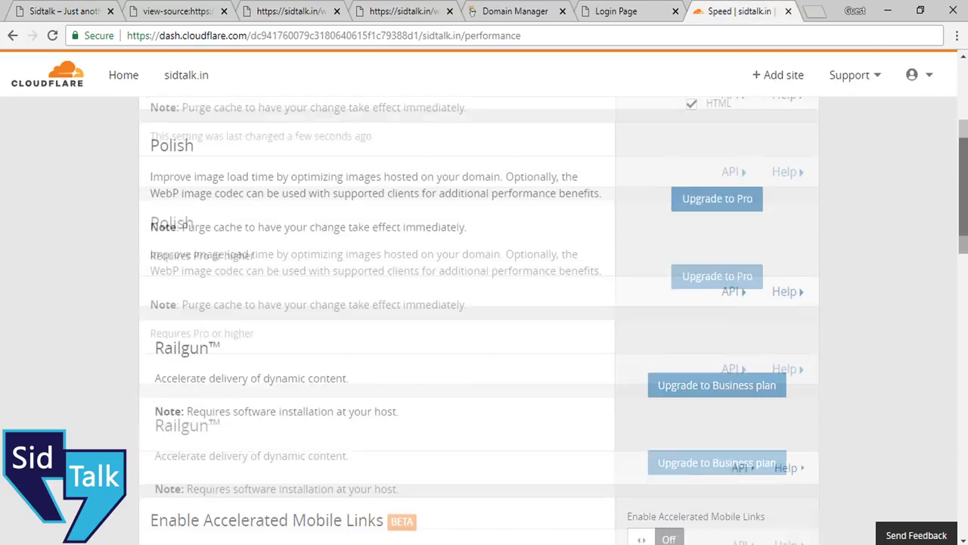
scroll(797, 424, "down", 6)
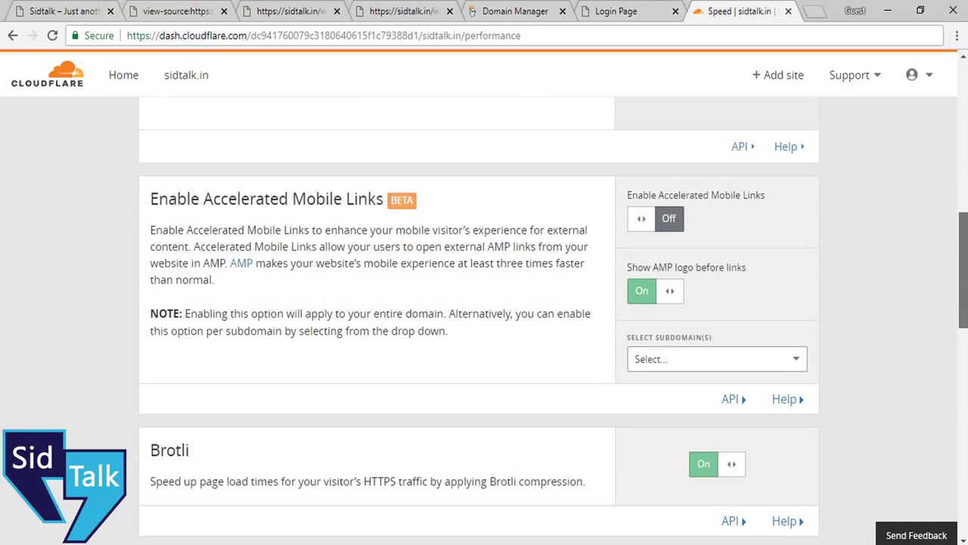
scroll(797, 424, "up", 3)
scroll(796, 423, "up", 5)
Open the Caching settings, examine the Custom Purge options and close them without purging any URL.
left_click(455, 136)
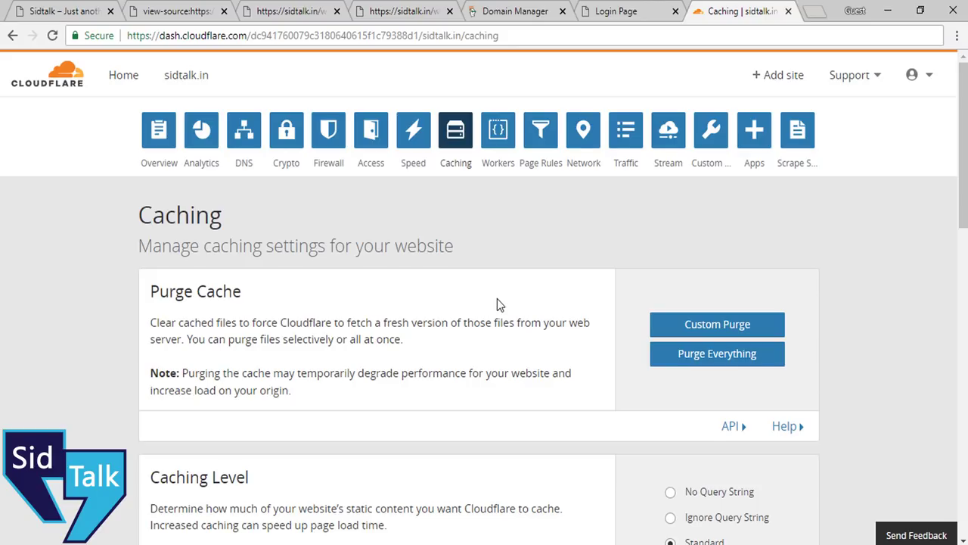
left_click(743, 325)
left_click(402, 468)
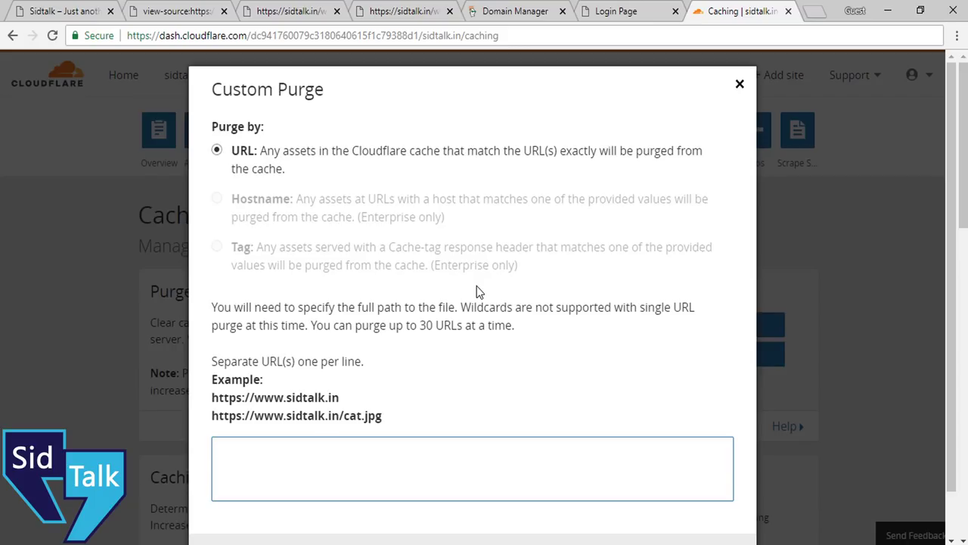
left_click(740, 85)
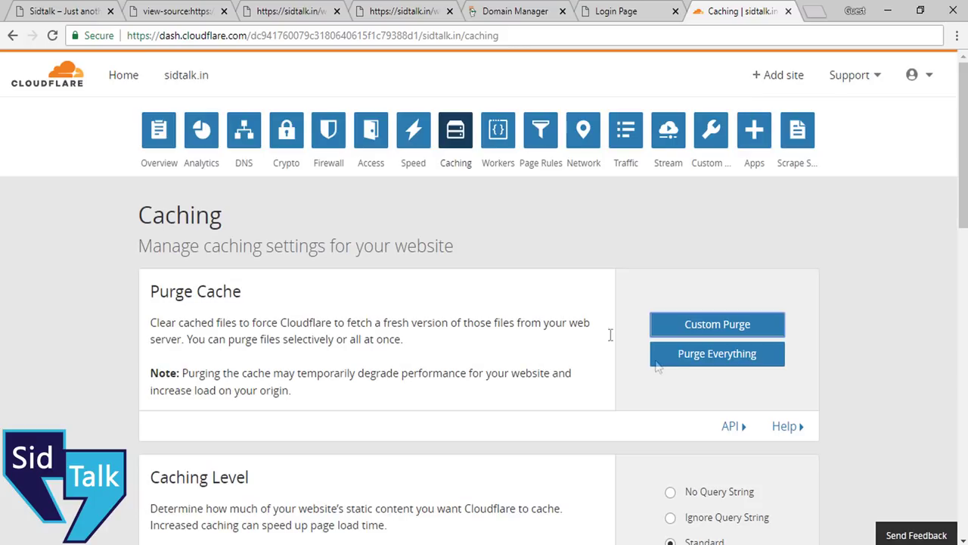
Purge all cached files of the site and review the Caching Level and Browser Cache Expiration settings.
left_click(693, 362)
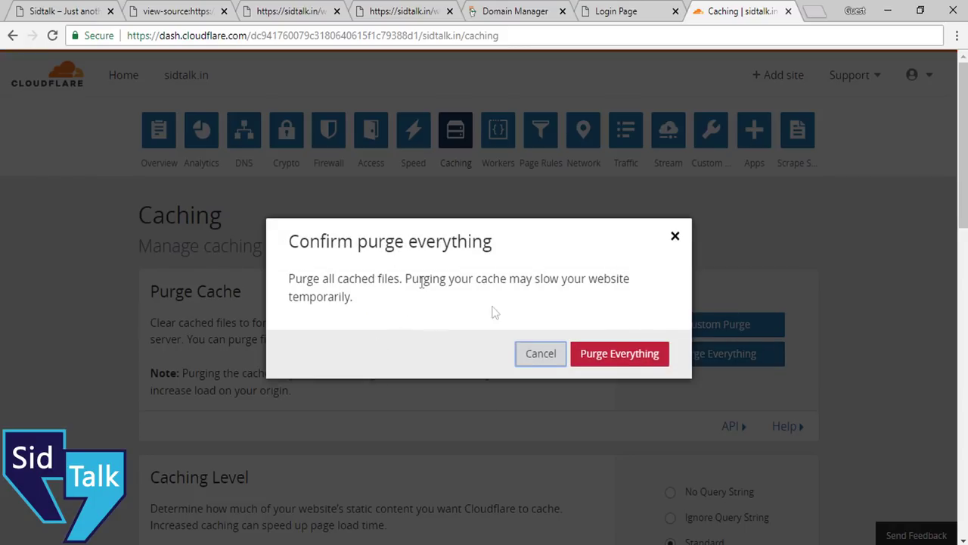
left_click(624, 353)
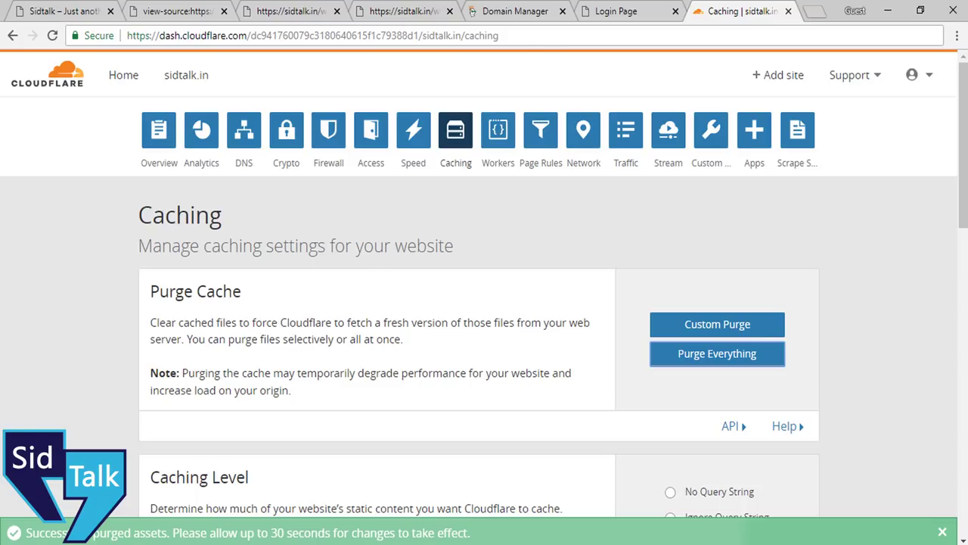
scroll(626, 360, "down", 2)
scroll(484, 318, "down", 2)
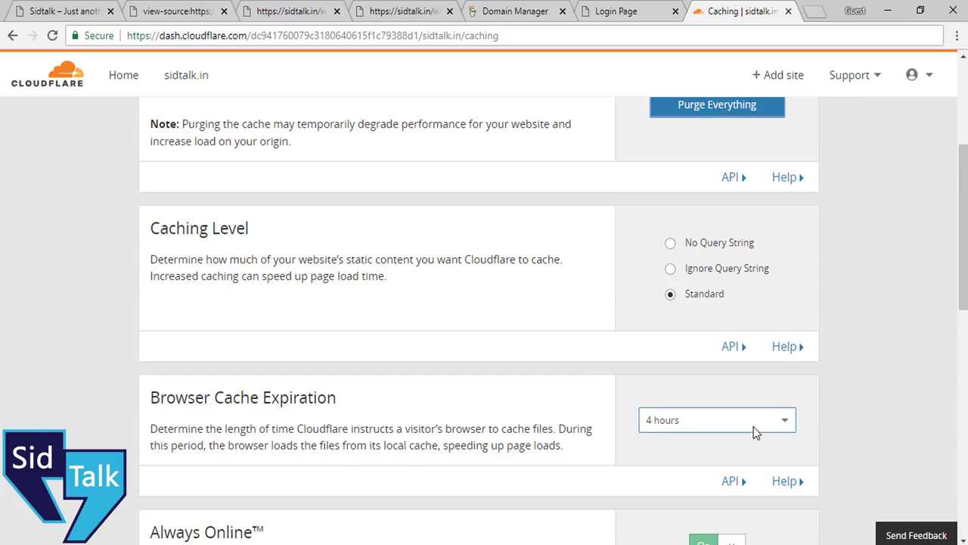
left_click_drag(965, 249, 964, 186)
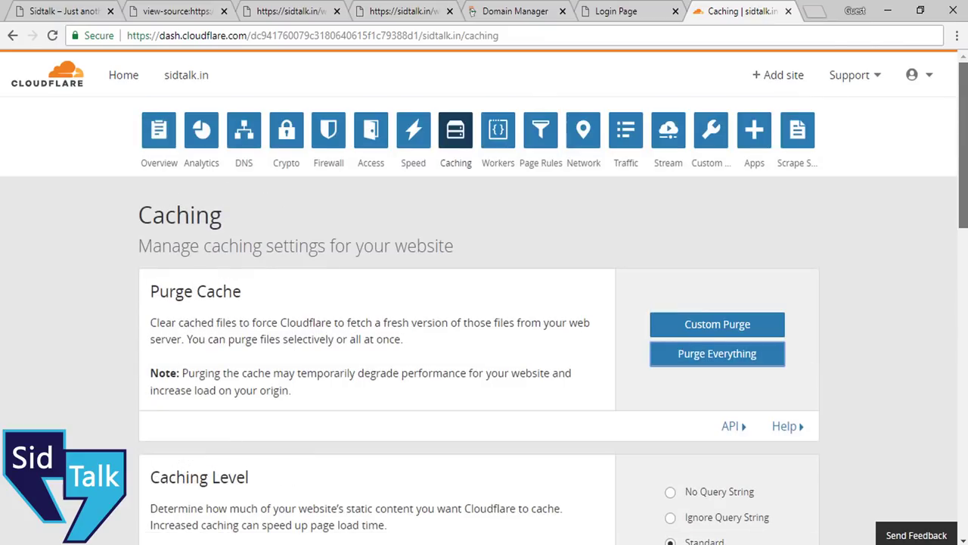
Look through the site's Workers, Page Rules, Network, custom pages and Traffic settings.
left_click(500, 140)
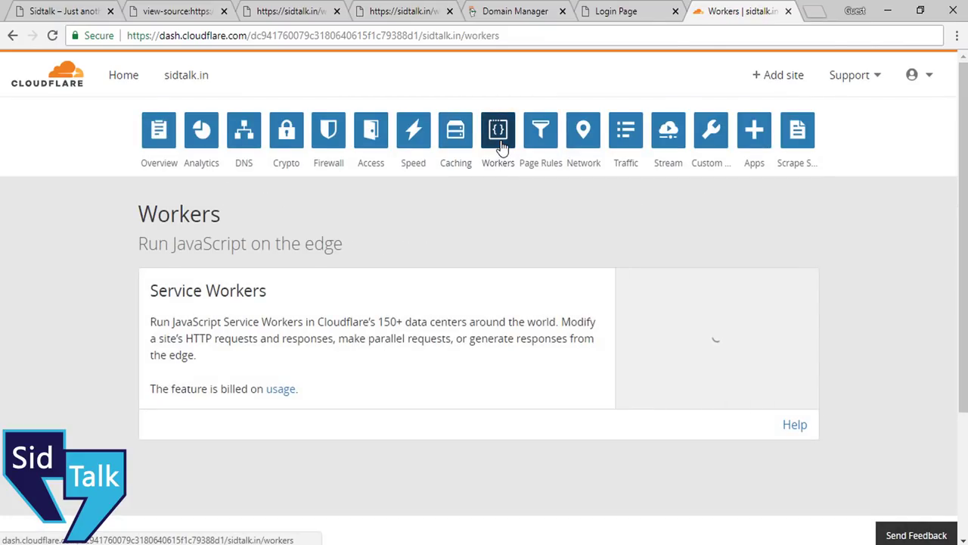
left_click(544, 136)
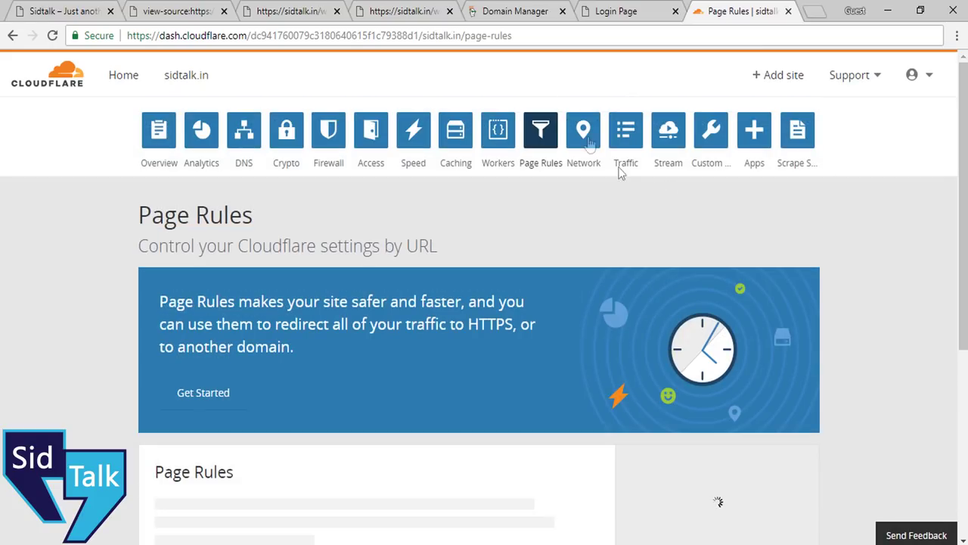
left_click(588, 142)
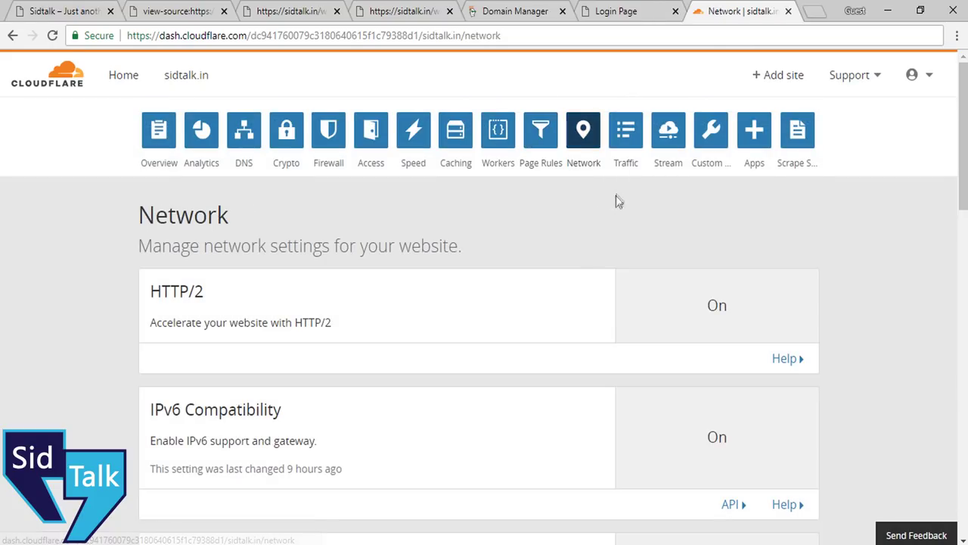
scroll(618, 201, "down", 3)
scroll(484, 227, "up", 3)
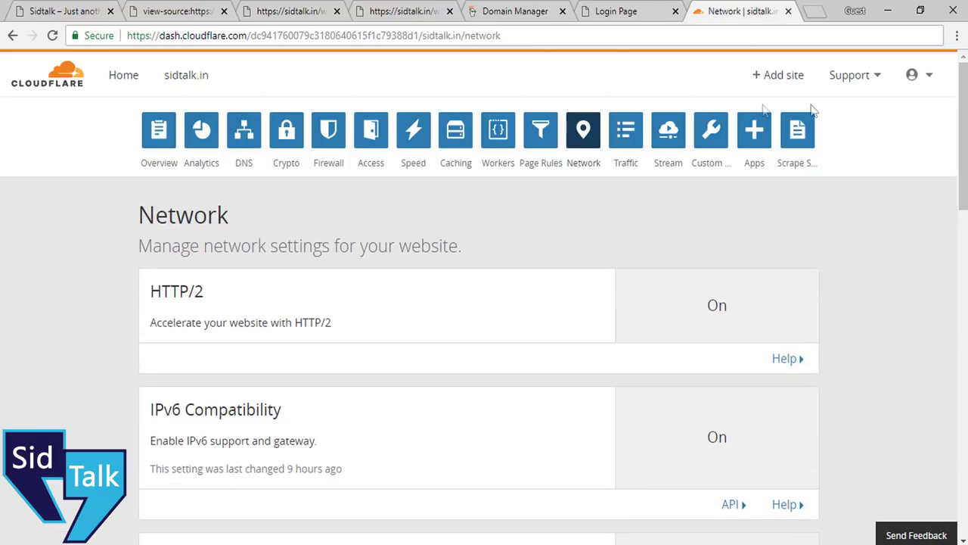
left_click(709, 133)
left_click(627, 136)
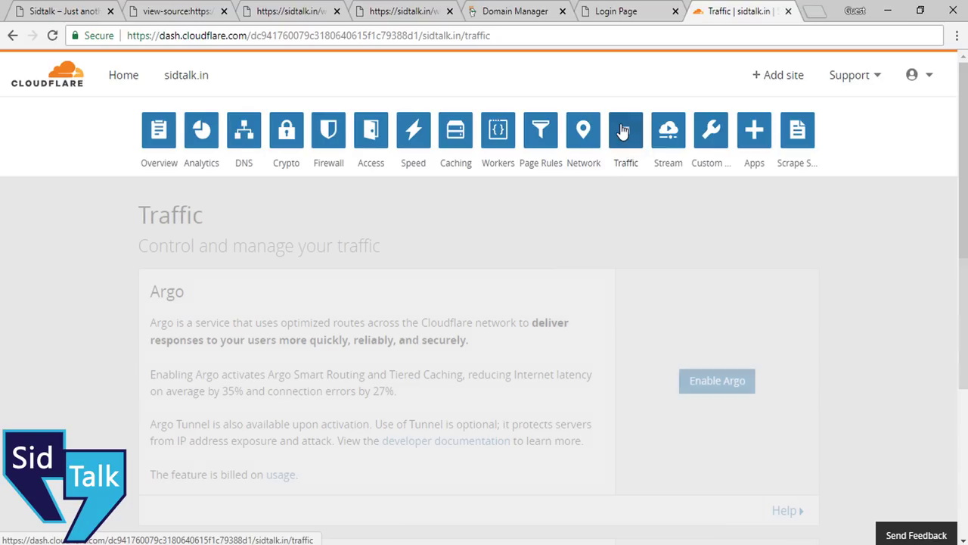
Revisit the site's DNS, Crypto, Firewall and Speed settings.
left_click(243, 134)
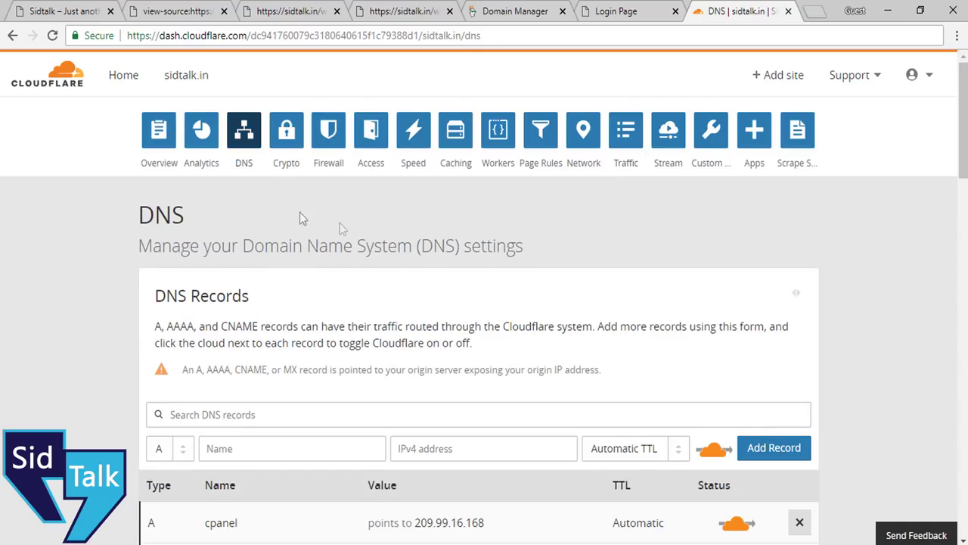
left_click(287, 134)
left_click(330, 145)
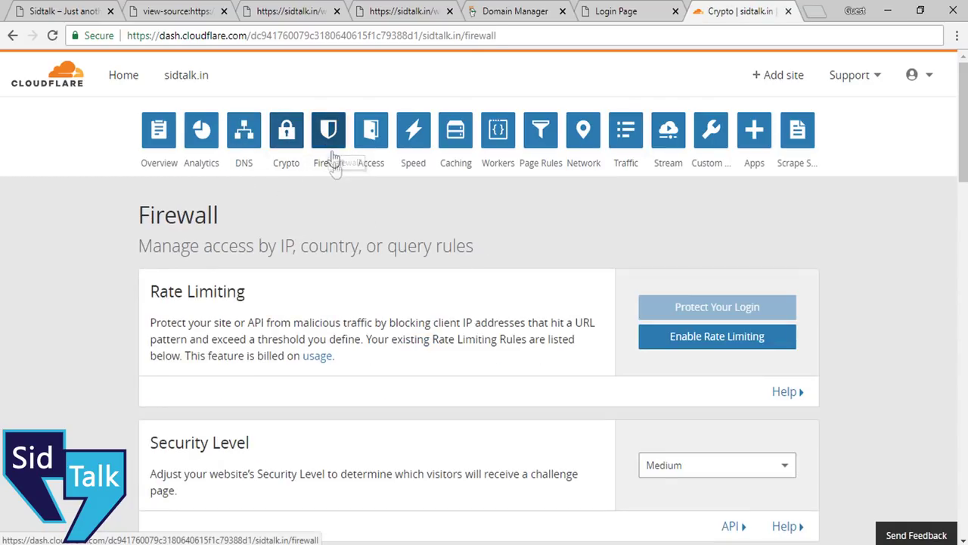
left_click(417, 132)
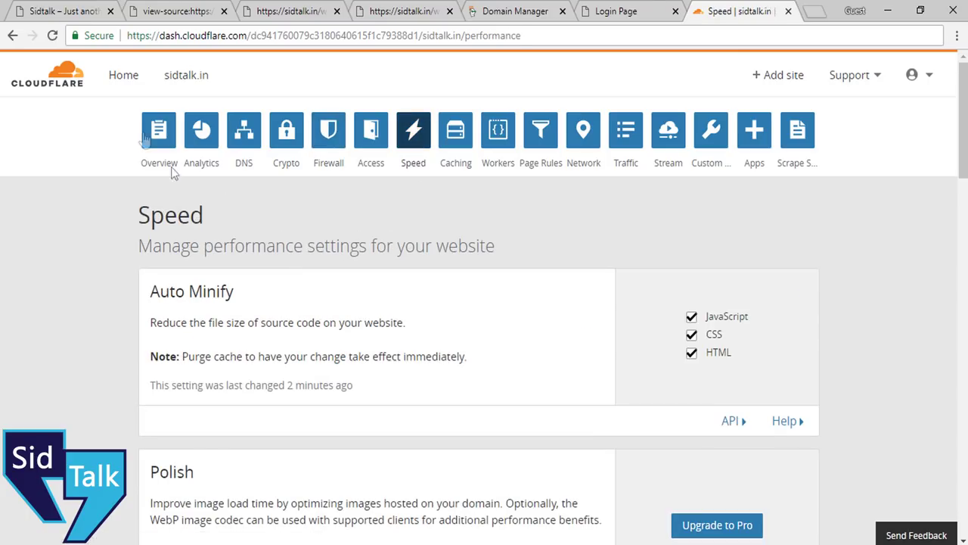
Go to the account's website list and open the sidtalk.in overview to check its status and domain summary.
left_click(124, 76)
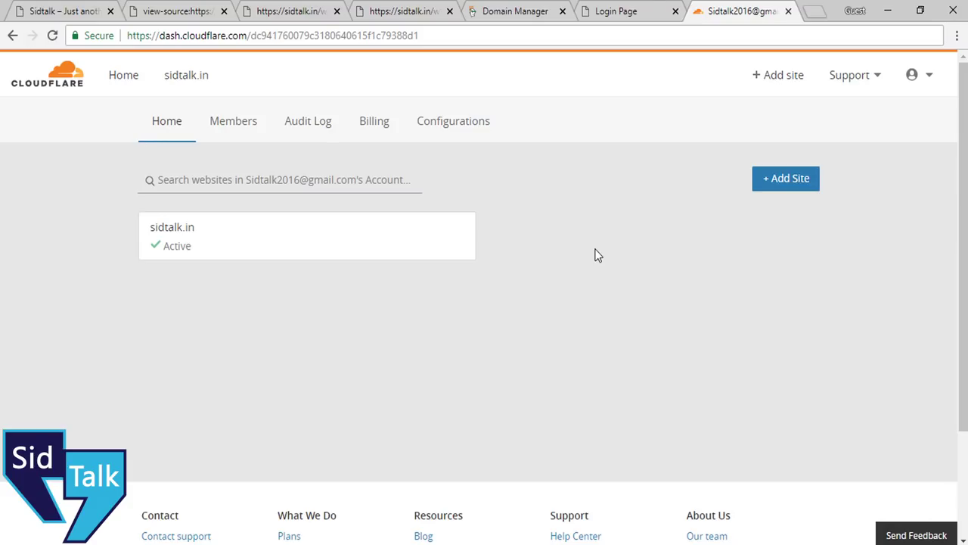
left_click(317, 236)
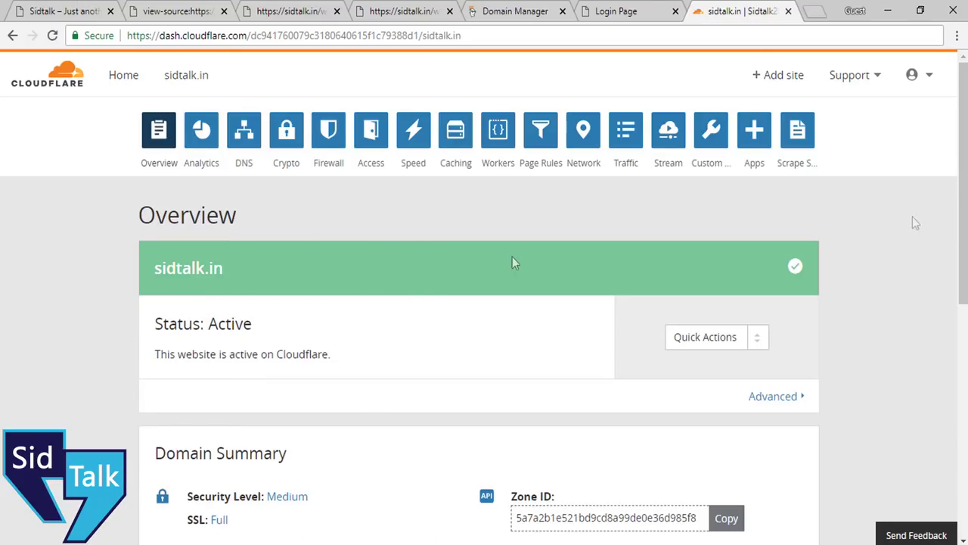
scroll(512, 263, "down", 3)
scroll(512, 263, "up", 3)
Return to the account's website list, reopen sidtalk.in and view its DNS records.
double_click(202, 36)
left_click(100, 218)
left_click(48, 89)
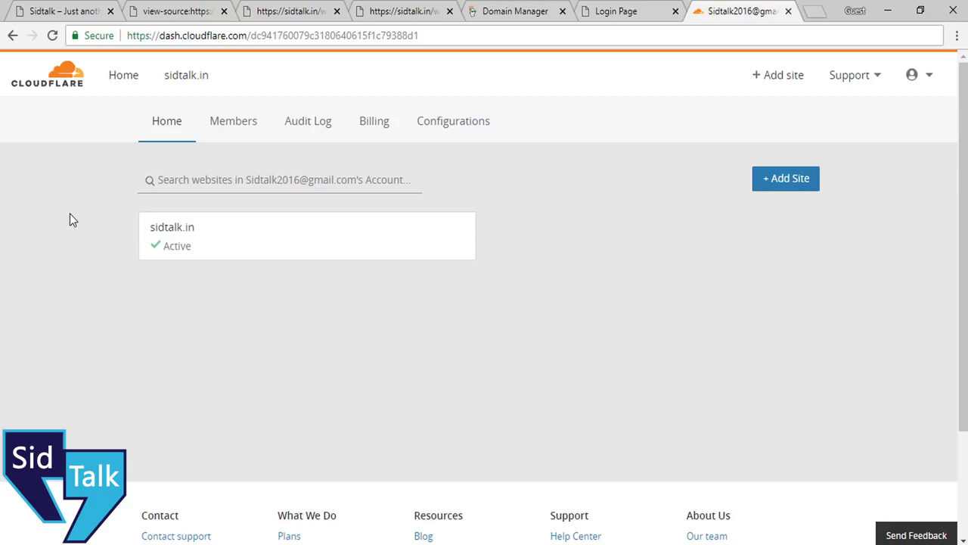
left_click(180, 236)
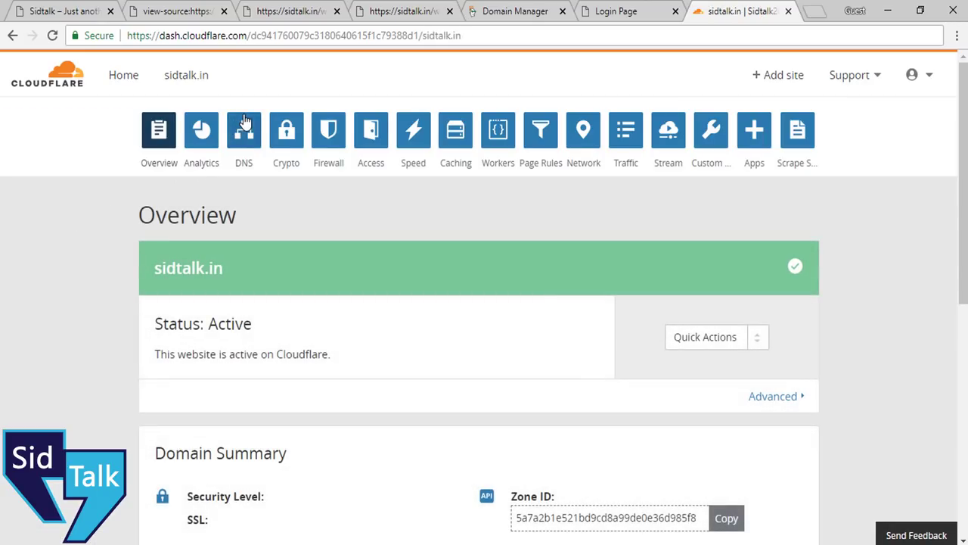
left_click(244, 125)
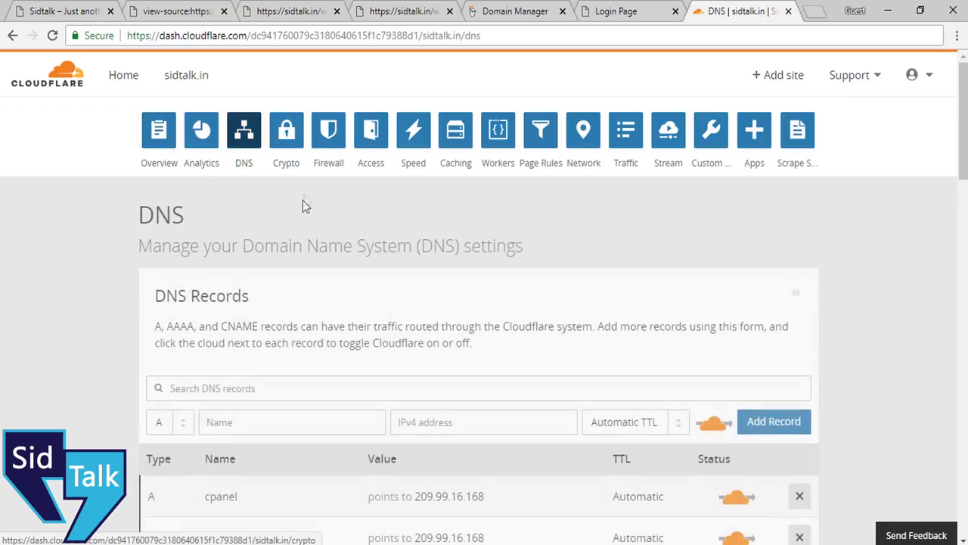